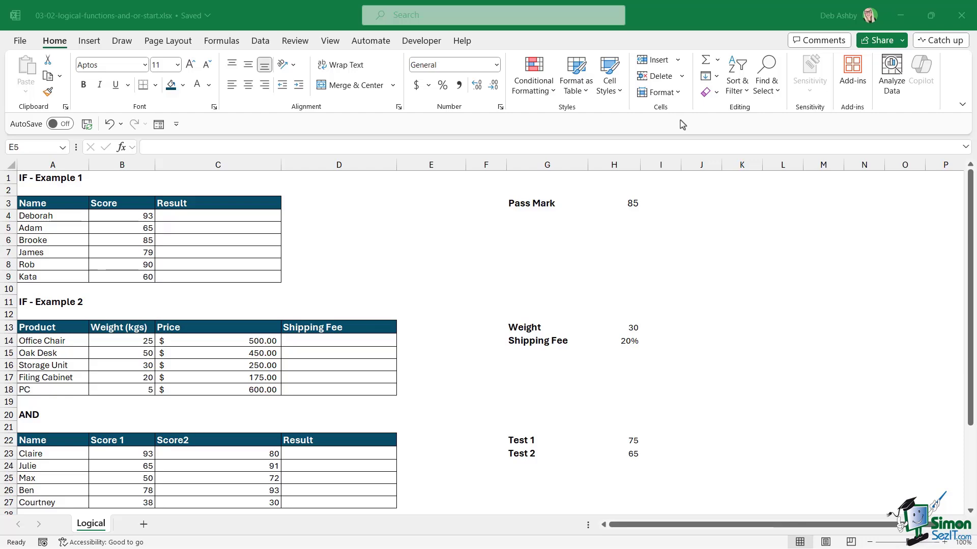
# - Review the IF - Example 1 table's names, scores, empty Result cells C4:C9 and the Pass Mark
pyautogui.click(394, 227)
pyautogui.scroll(-6, 397, 229)
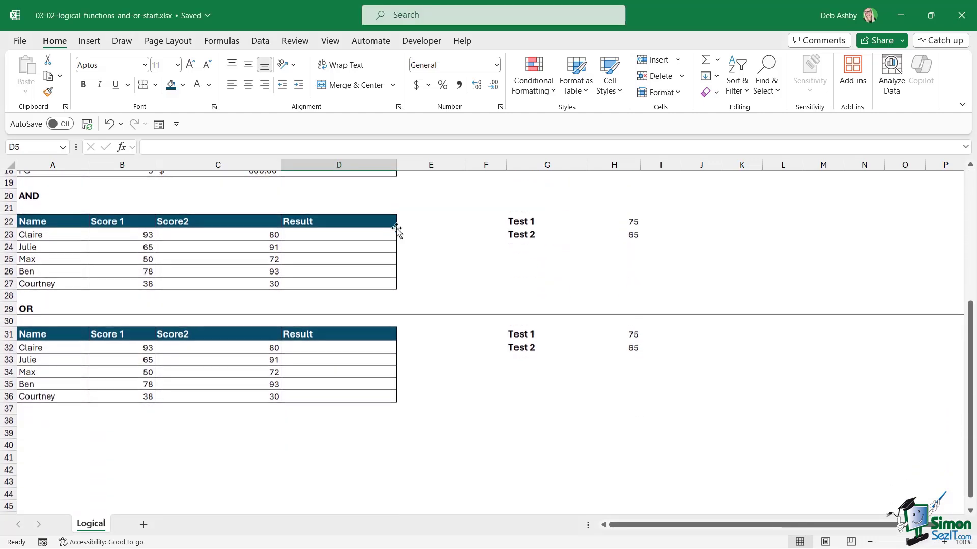
pyautogui.scroll(6, 397, 229)
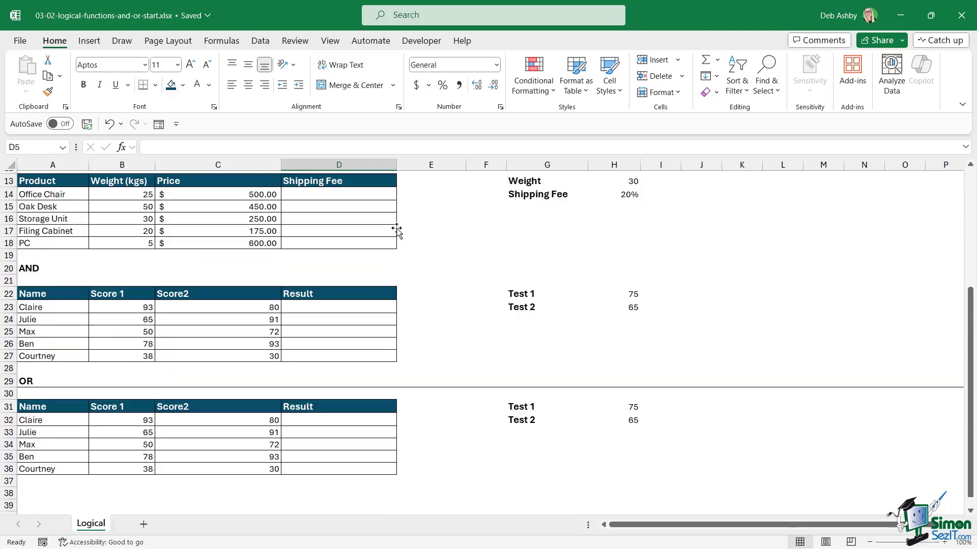
pyautogui.click(399, 235)
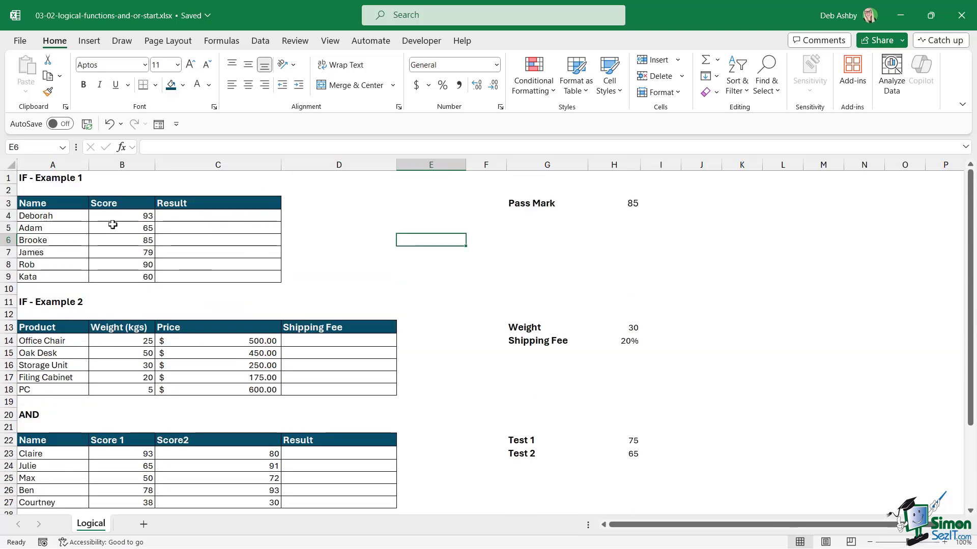
pyautogui.click(212, 265)
pyautogui.moveTo(43, 204); pyautogui.dragTo(241, 280)
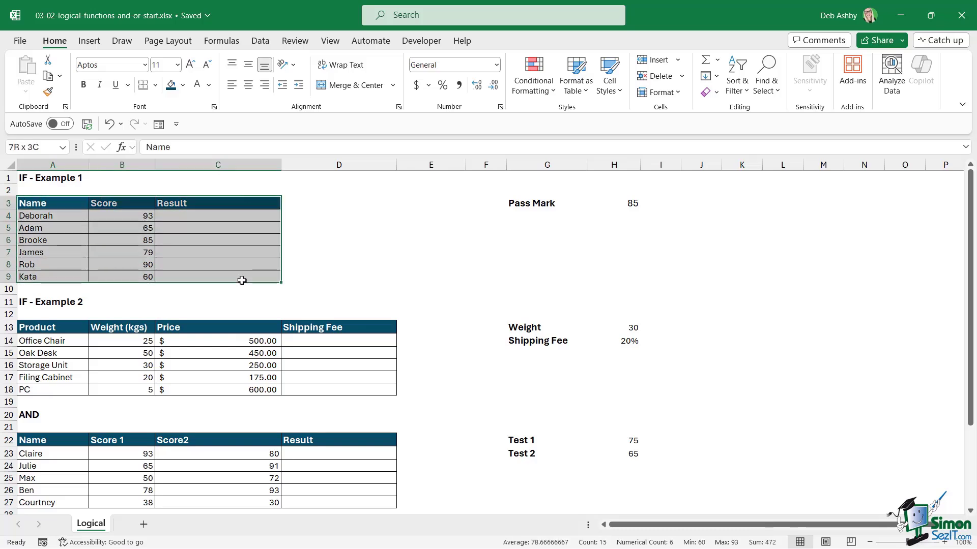
pyautogui.click(289, 227)
pyautogui.moveTo(55, 216); pyautogui.dragTo(53, 276)
pyautogui.click(141, 218)
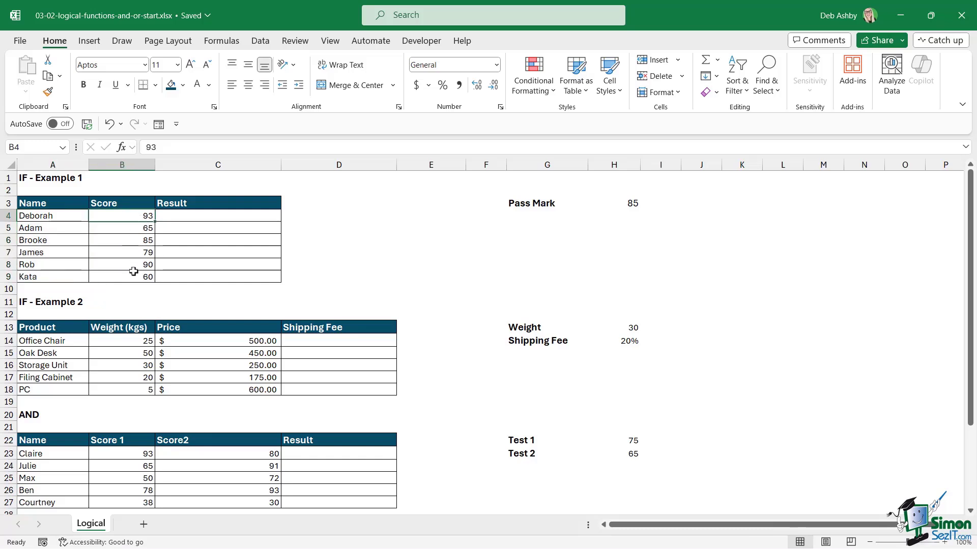
pyautogui.click(198, 214)
pyautogui.moveTo(212, 216); pyautogui.dragTo(209, 272)
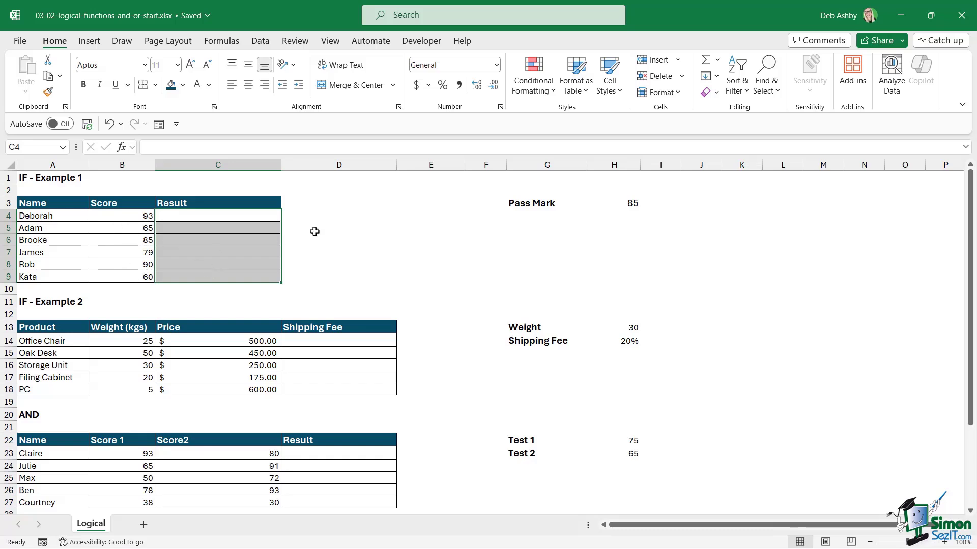
pyautogui.click(538, 205)
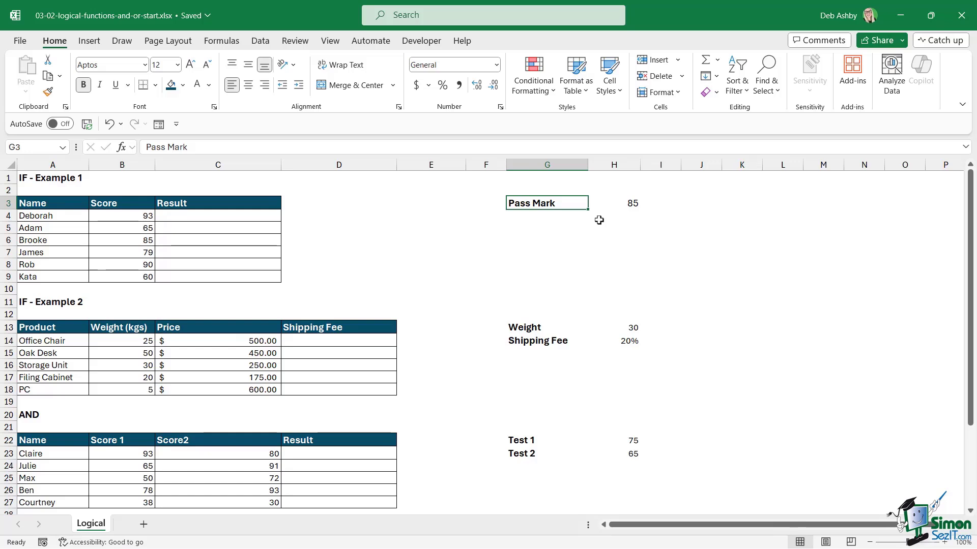
# - Enter =IF(B4>=$H$3,"Pass","Fail") in C4, with the Pass Mark H3 locked absolute
pyautogui.click(208, 215)
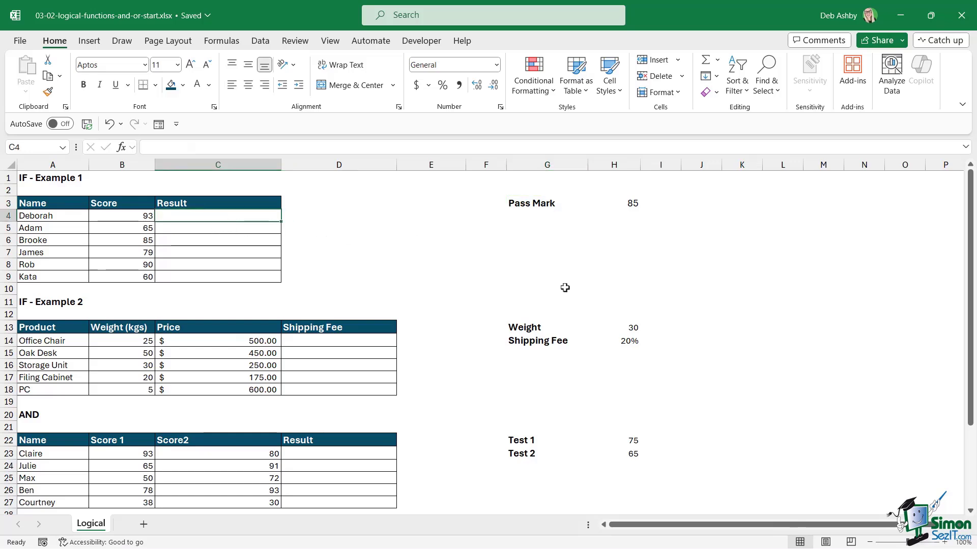
pyautogui.write('=IF(')
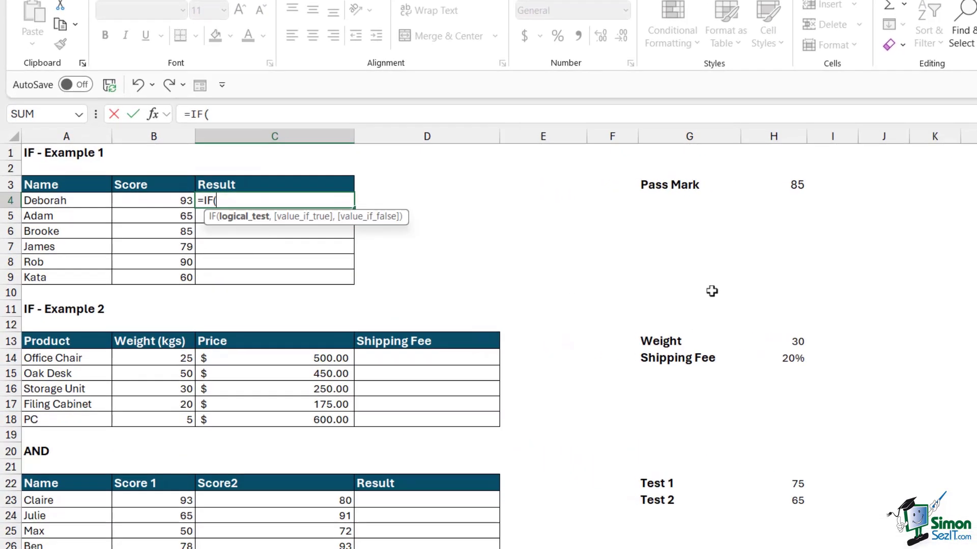
pyautogui.click(162, 204)
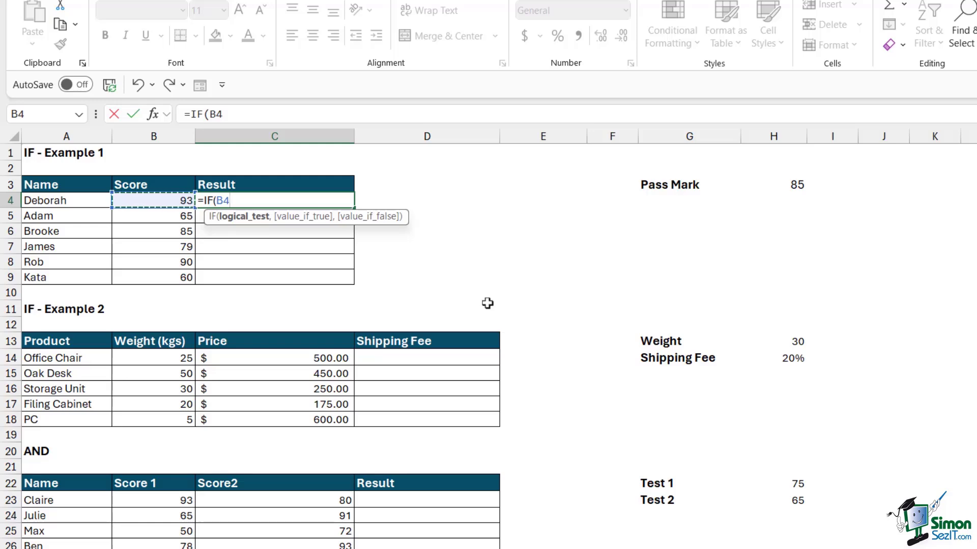
pyautogui.write('>=')
pyautogui.click(796, 184)
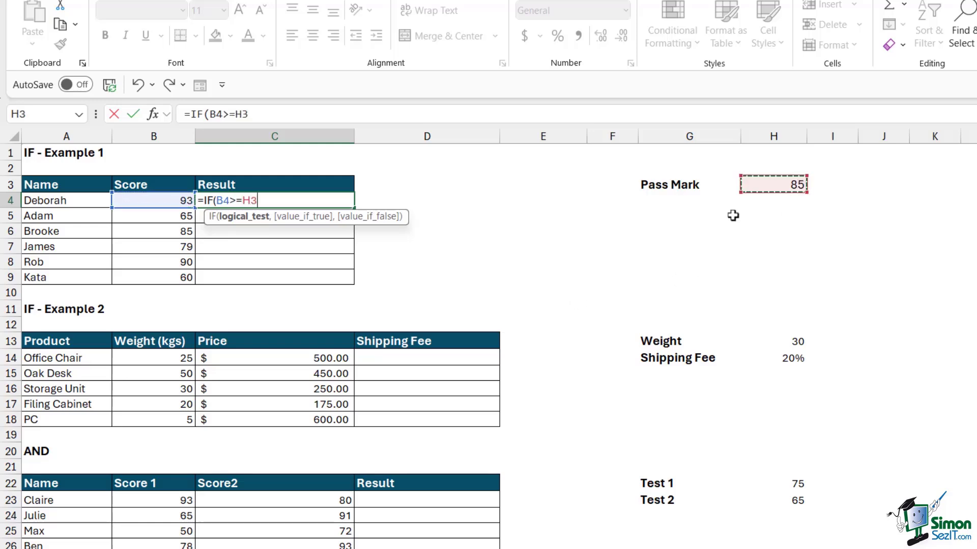
pyautogui.press('F4')
pyautogui.write(',"Pa')
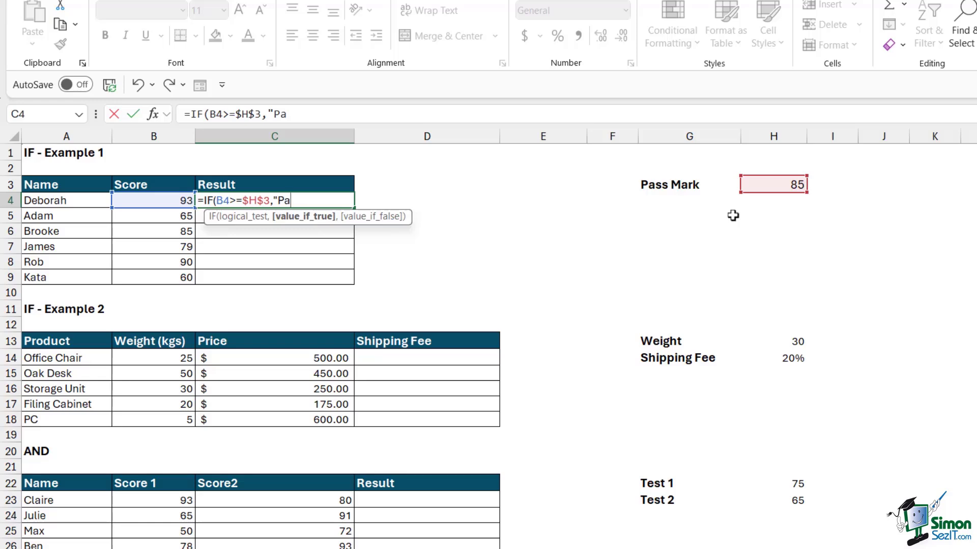
pyautogui.write('ss",')
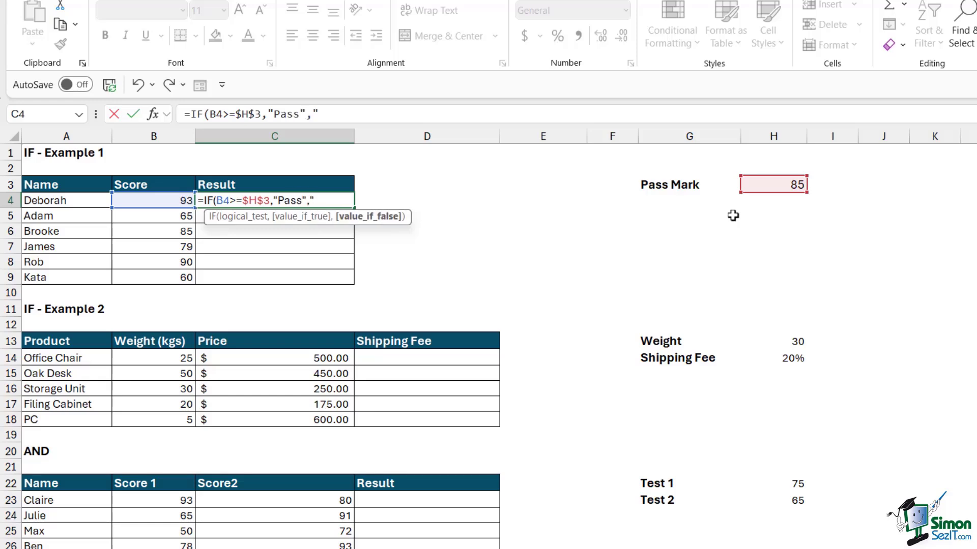
pyautogui.write('"Fail")')
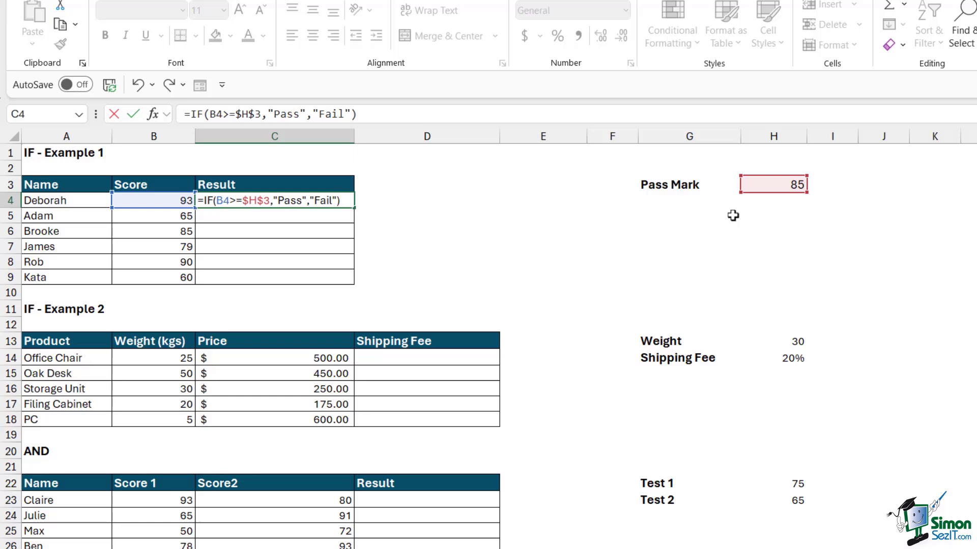
pyautogui.hotkey('ctrl', 'Return')
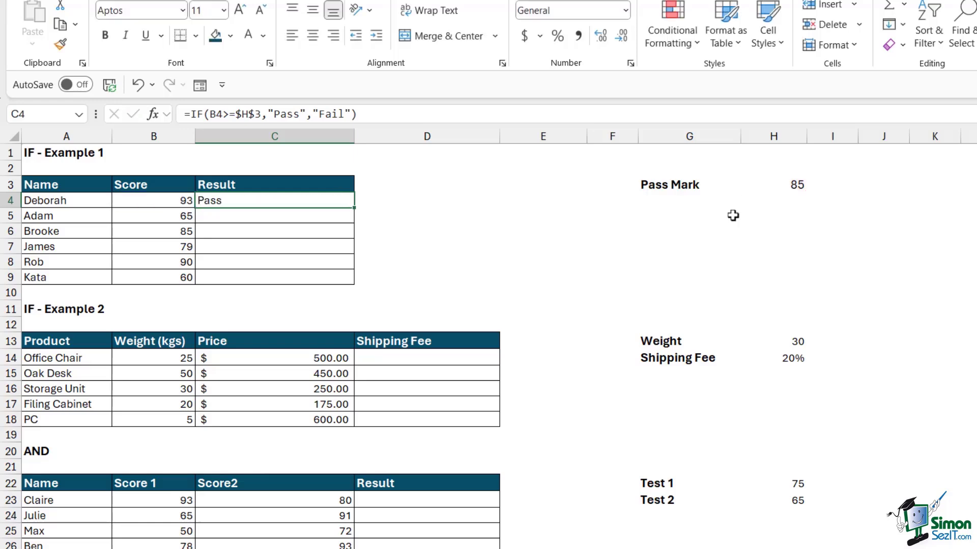
# - Copy the Pass/Fail formula down to C9 and check the copied formulas in column C
pyautogui.doubleClick(353, 209)
pyautogui.click(441, 230)
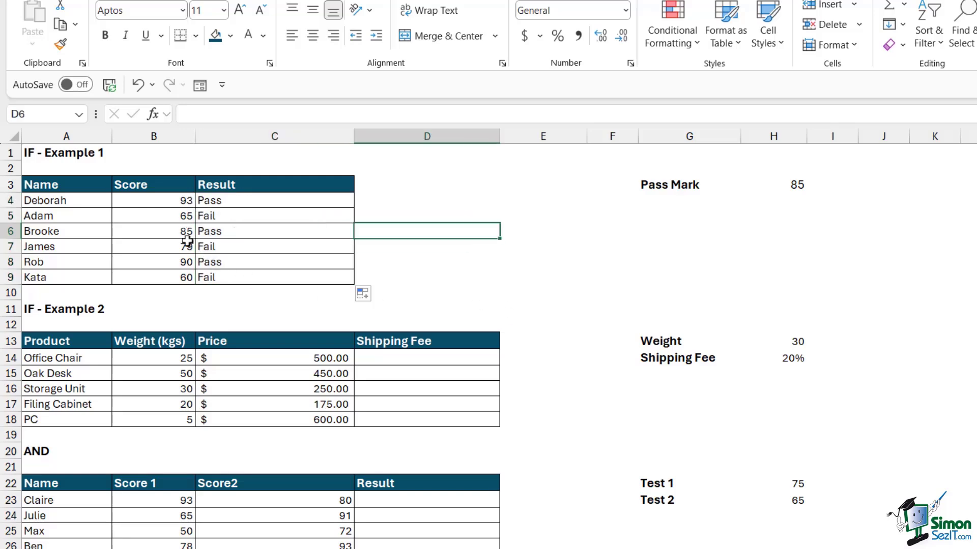
pyautogui.click(224, 203)
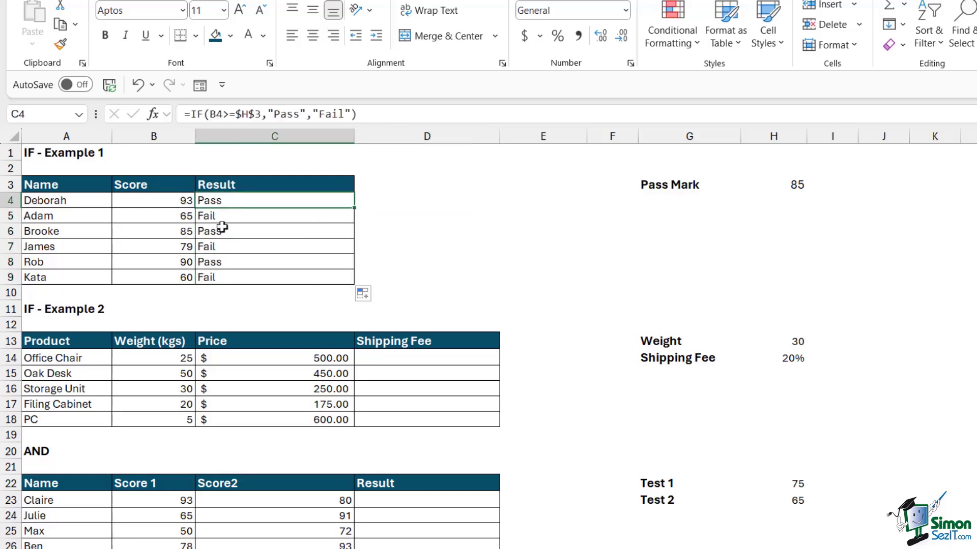
pyautogui.click(219, 231)
pyautogui.click(219, 248)
pyautogui.click(224, 262)
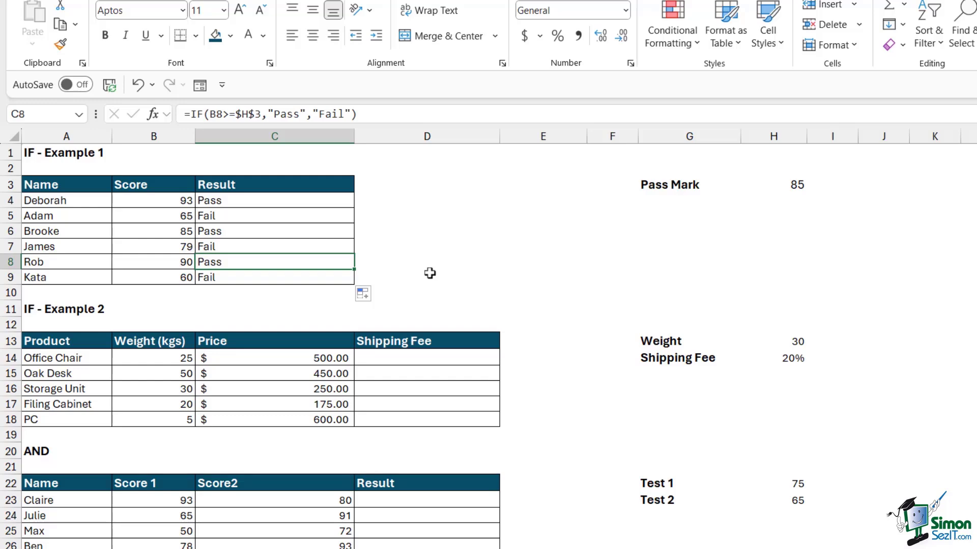
pyautogui.scroll(-3, 429, 274)
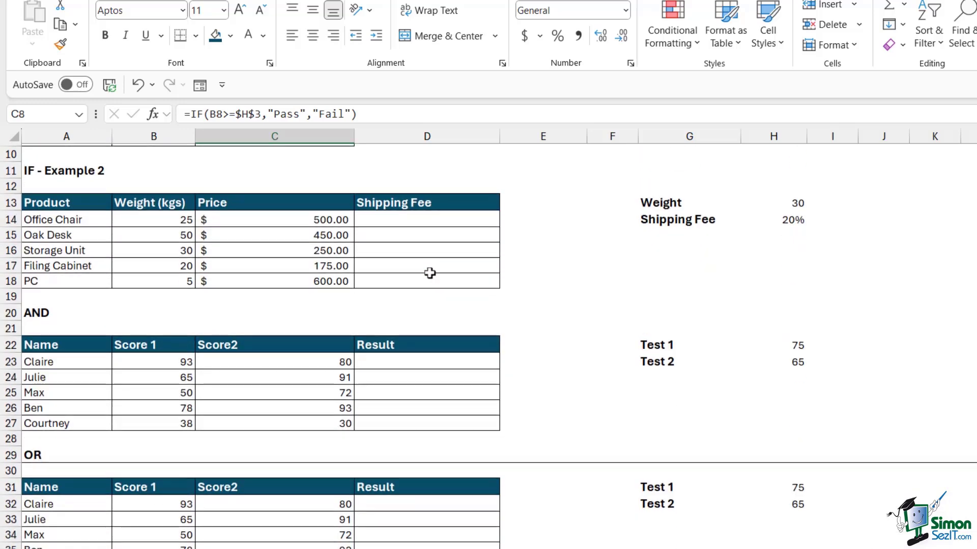
pyautogui.moveTo(66, 218); pyautogui.dragTo(69, 275)
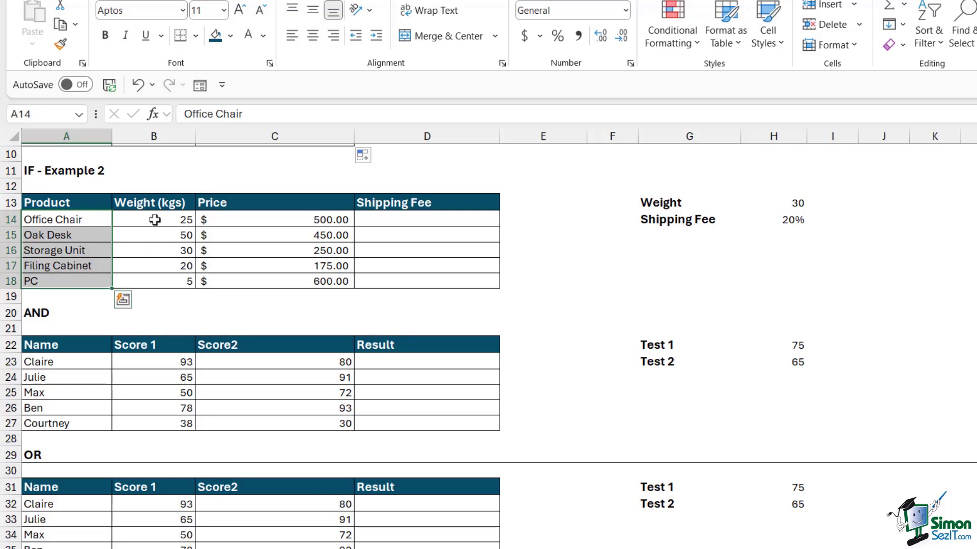
pyautogui.moveTo(157, 219); pyautogui.dragTo(151, 281)
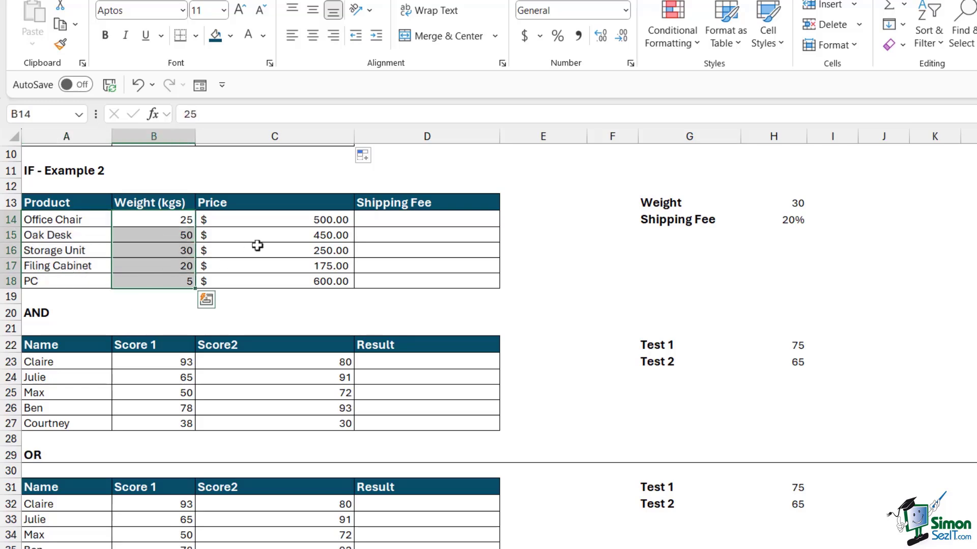
pyautogui.moveTo(270, 220); pyautogui.dragTo(268, 280)
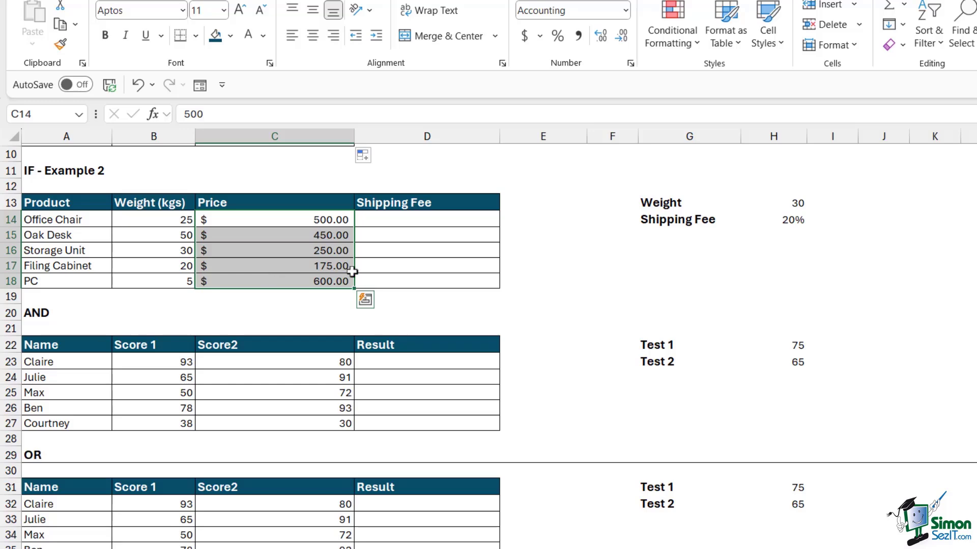
pyautogui.click(425, 220)
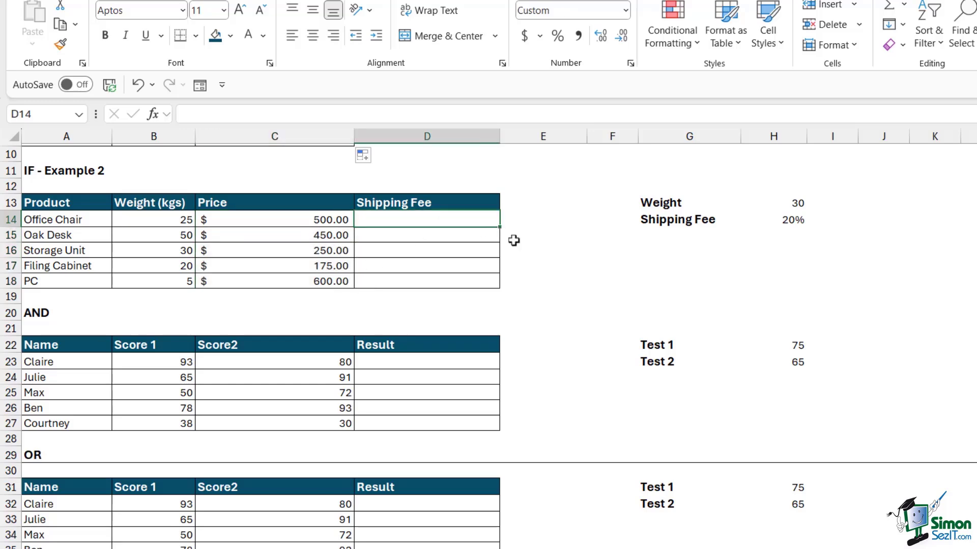
pyautogui.click(703, 204)
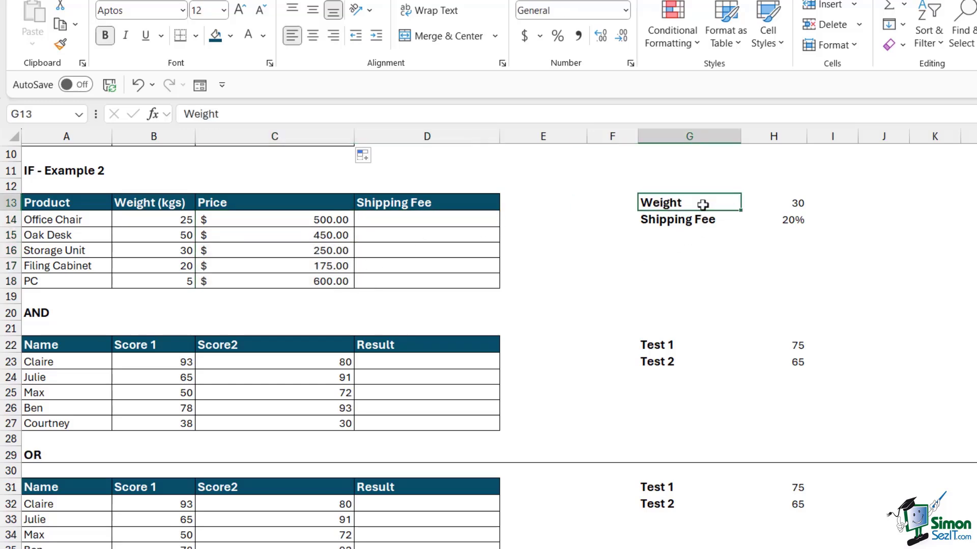
pyautogui.click(797, 203)
pyautogui.click(666, 221)
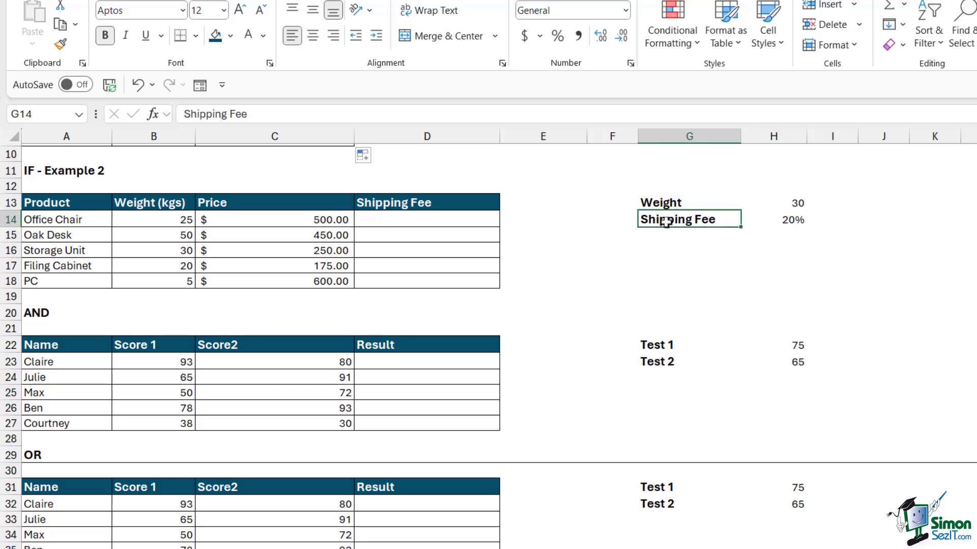
pyautogui.click(798, 219)
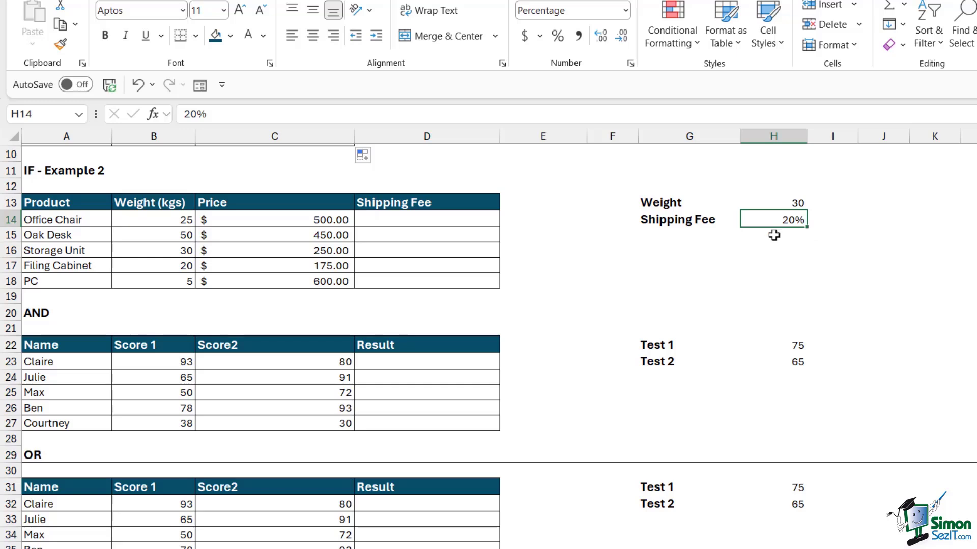
pyautogui.click(313, 220)
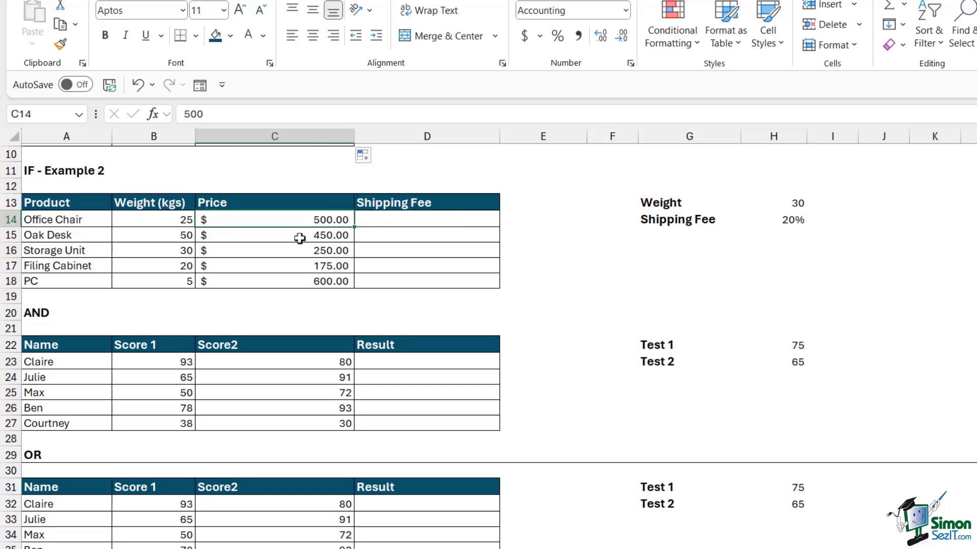
pyautogui.click(302, 238)
pyautogui.click(299, 251)
pyautogui.click(295, 271)
pyautogui.click(290, 282)
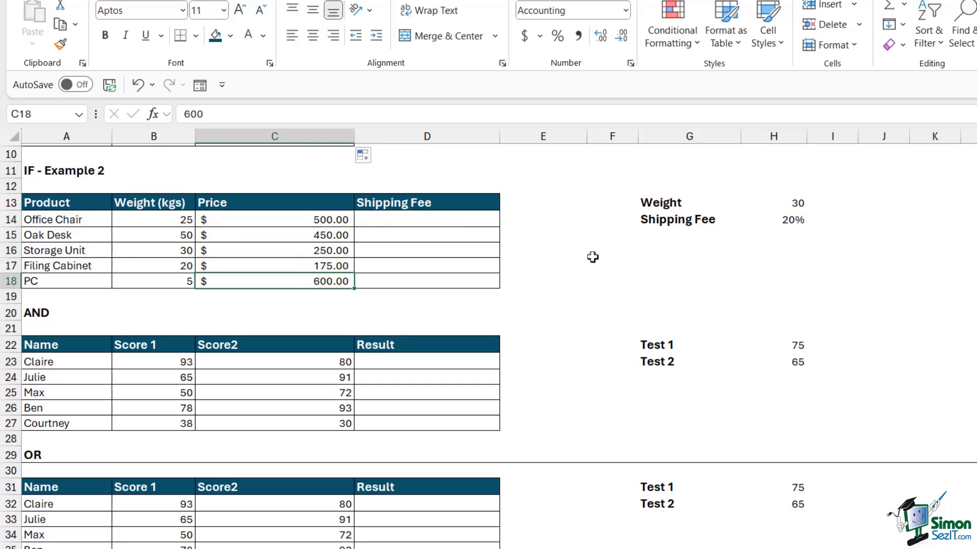
pyautogui.click(436, 219)
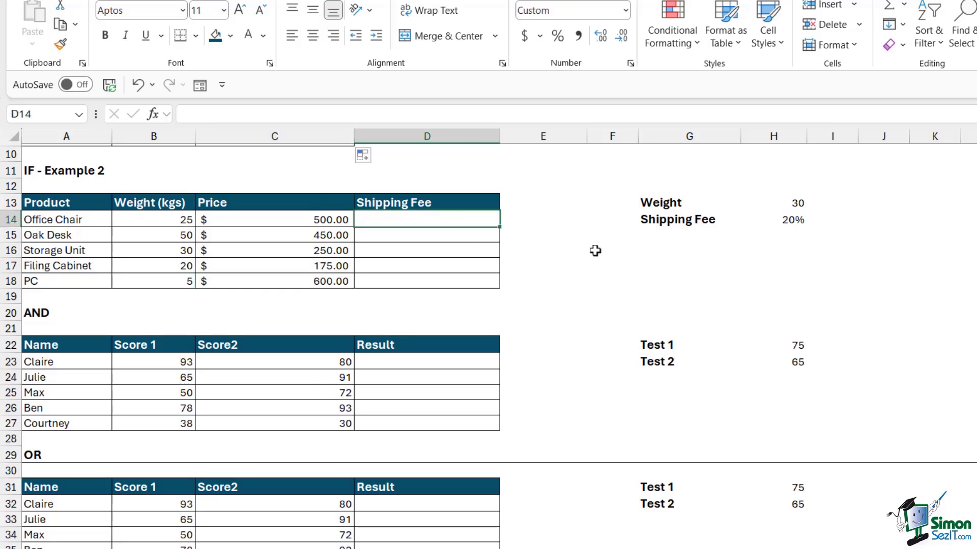
# - Start D14's formula with the test B14>=$H$13 against the fixed weight threshold of 30
pyautogui.press('F2')
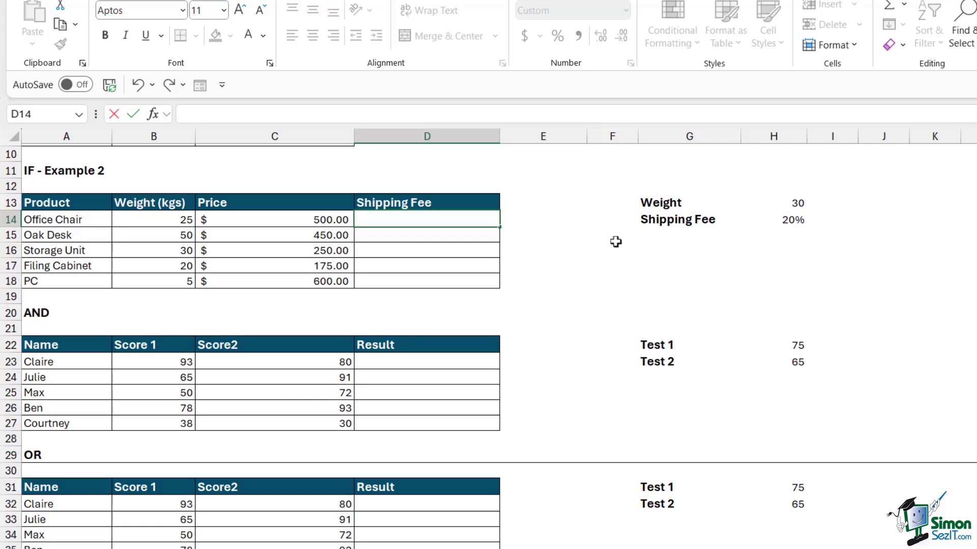
pyautogui.write('=IF(')
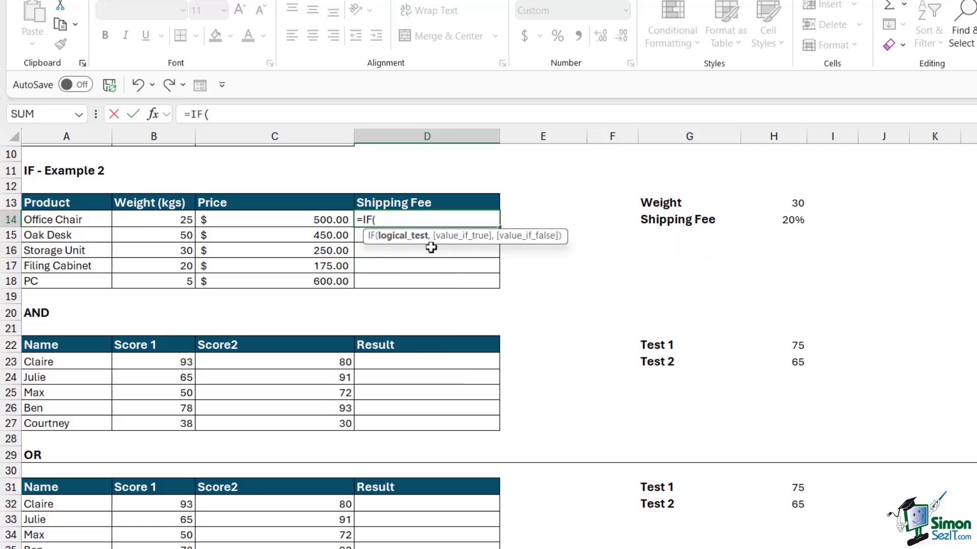
pyautogui.click(156, 220)
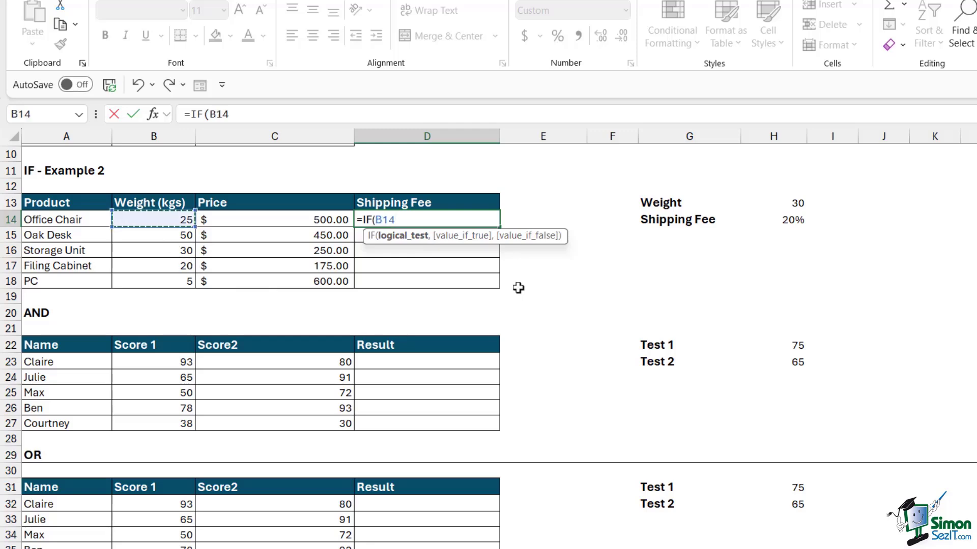
pyautogui.write('>')
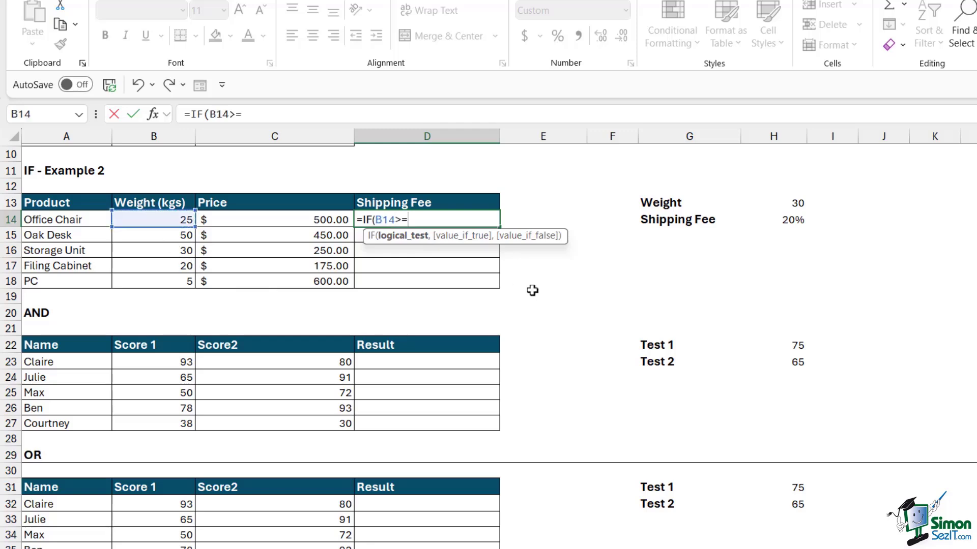
pyautogui.write('=')
pyautogui.click(800, 205)
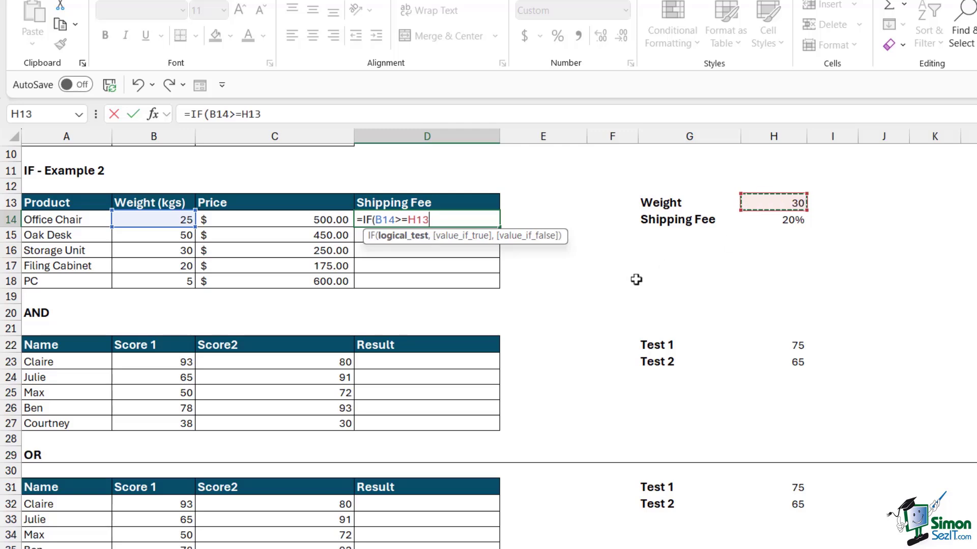
pyautogui.press('F4')
pyautogui.write(',')
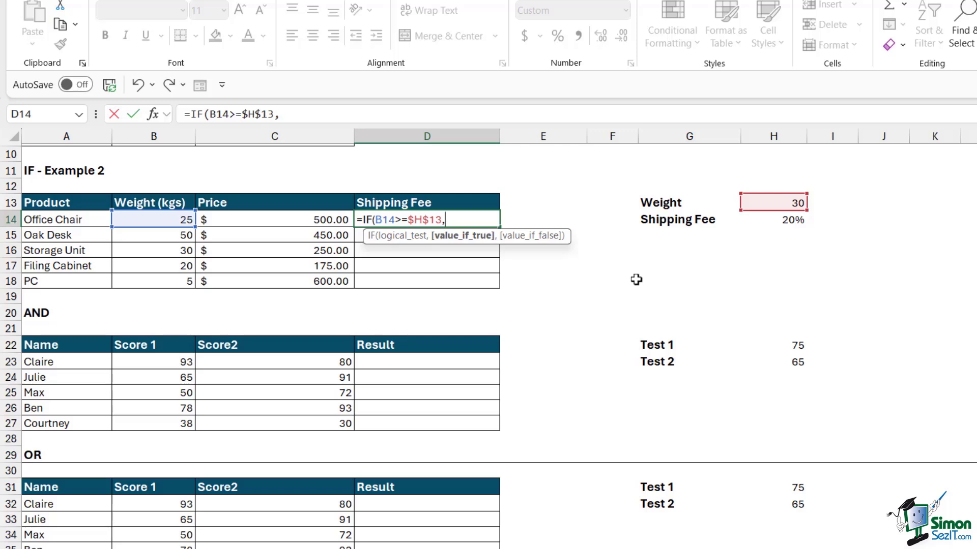
# - Complete it with C14*$H$14 (20% of price) when true and "" otherwise
pyautogui.click(315, 221)
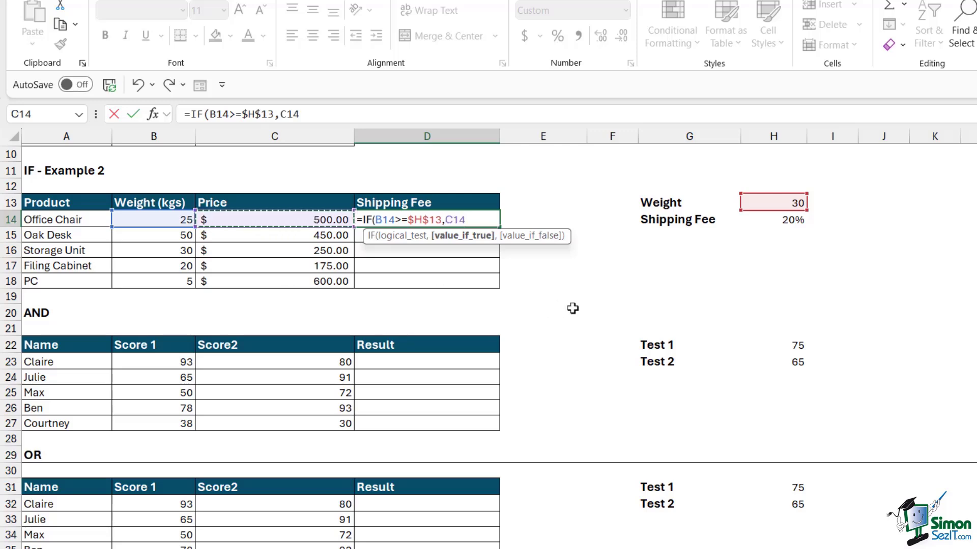
pyautogui.write('*')
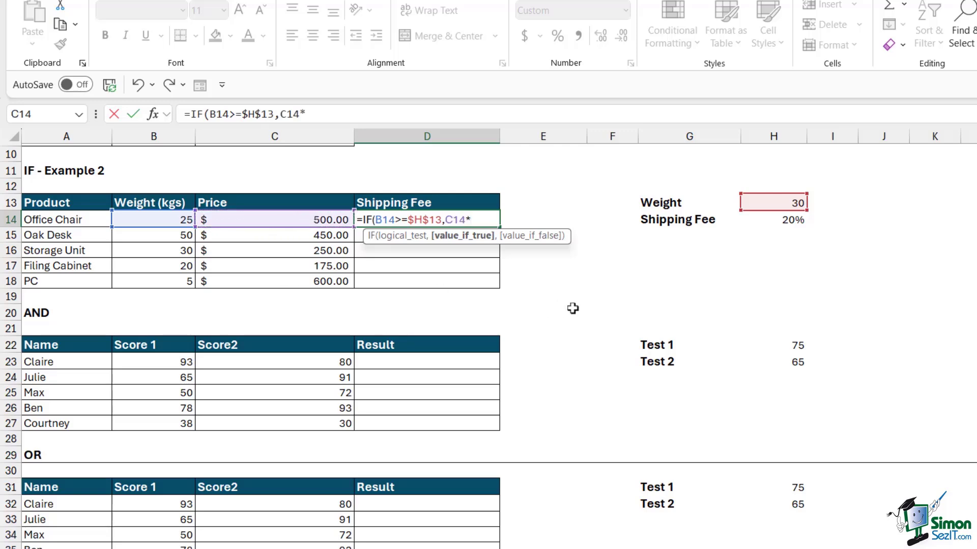
pyautogui.click(777, 220)
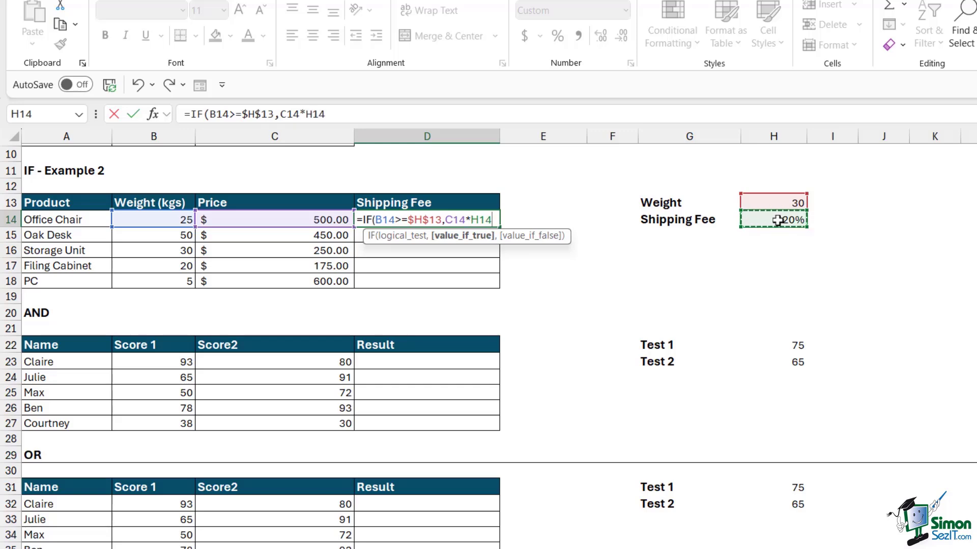
pyautogui.press('F4')
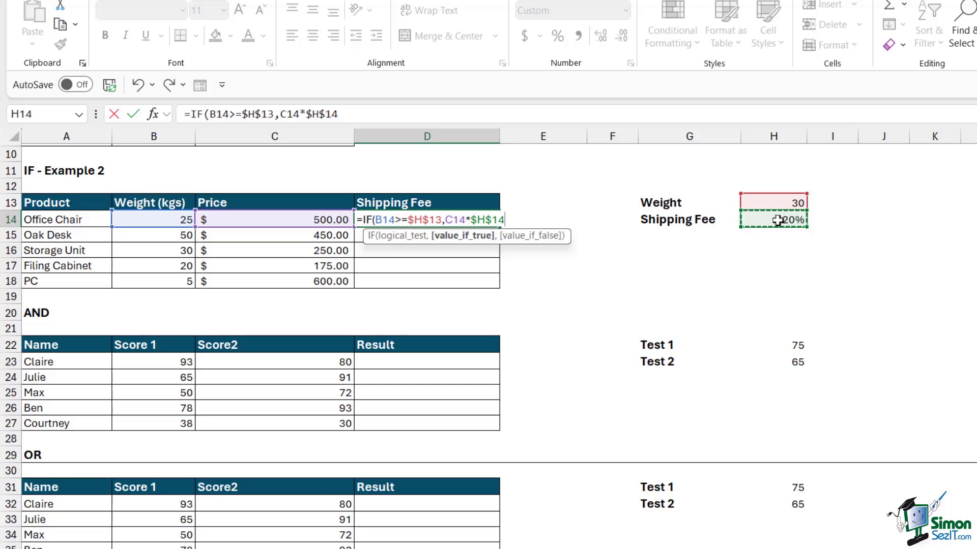
pyautogui.write(',')
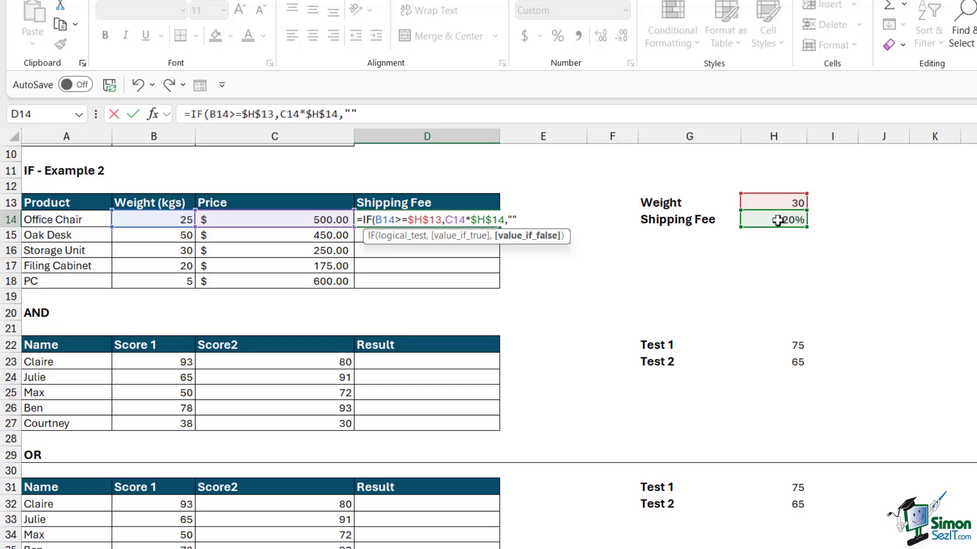
pyautogui.write('"")')
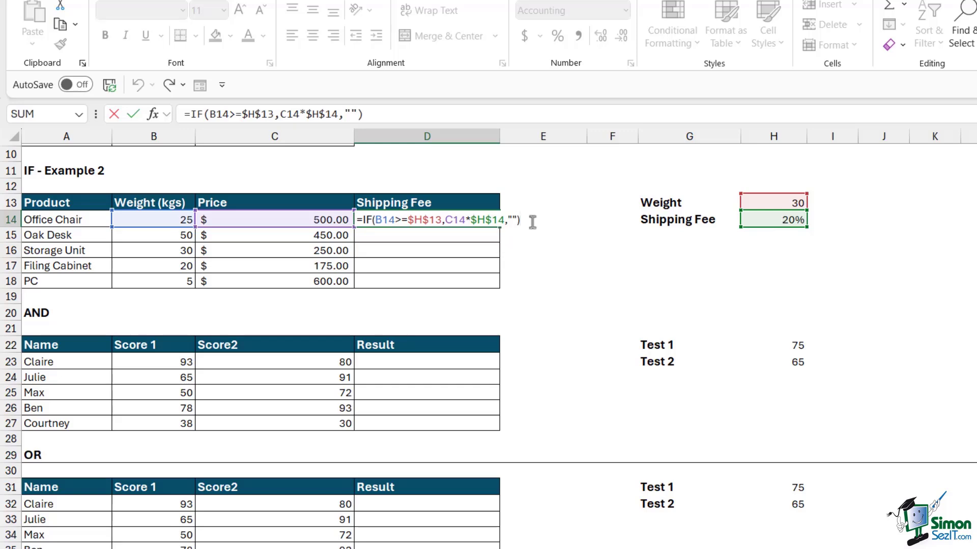
# - Confirm D14's fee formula, fill it to D18, and verify Oak Desk $90.00 and Storage Unit $50.00
pyautogui.hotkey('ctrl', 'Return')
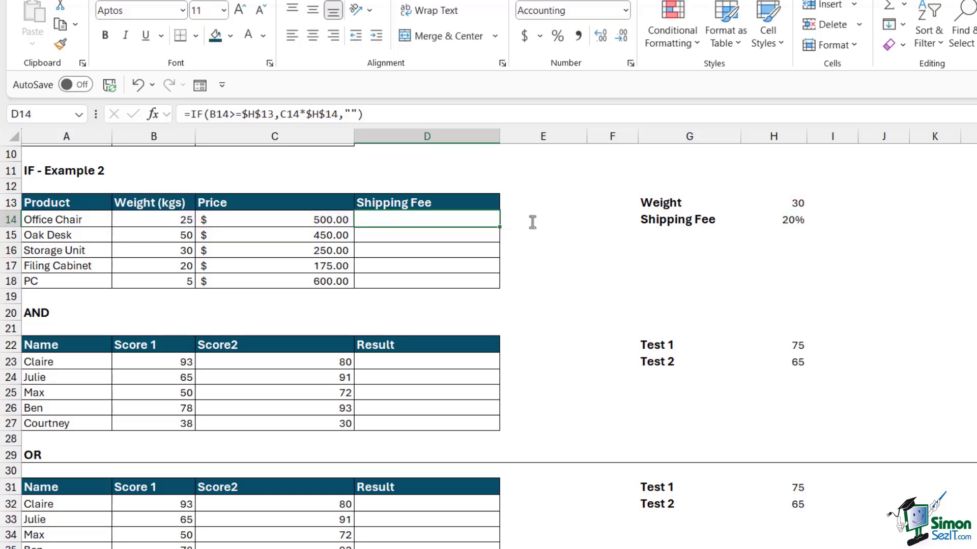
pyautogui.moveTo(499, 227); pyautogui.dragTo(503, 283)
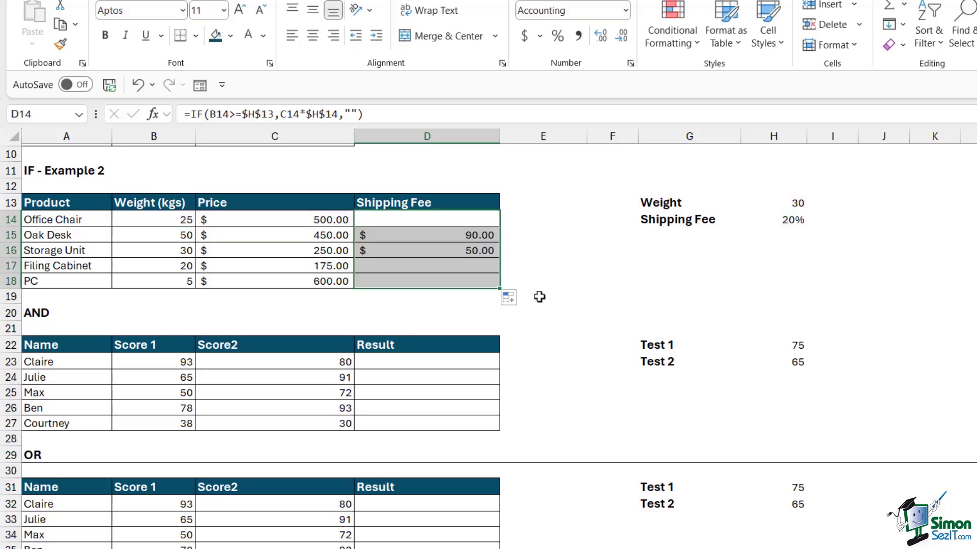
pyautogui.click(567, 284)
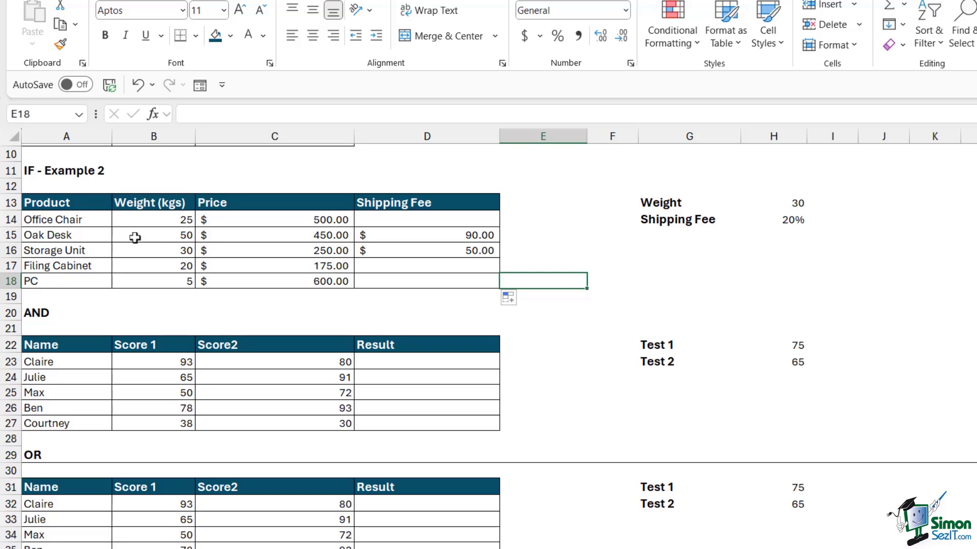
pyautogui.click(154, 249)
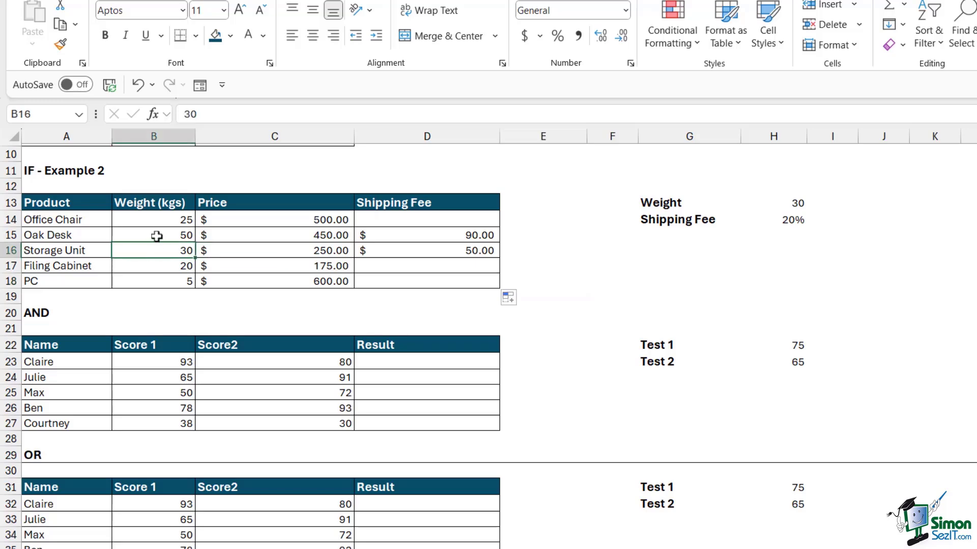
pyautogui.click(155, 235)
pyautogui.click(428, 235)
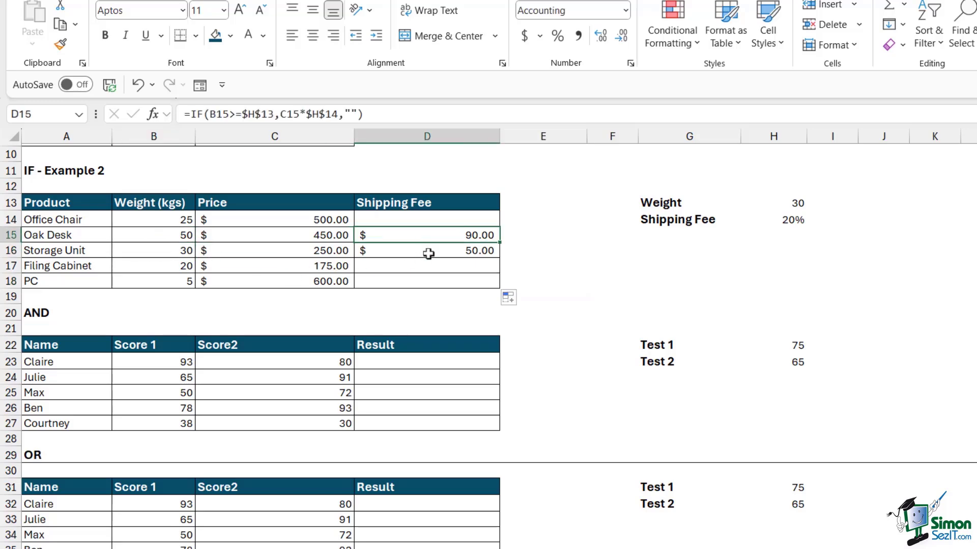
pyautogui.click(429, 255)
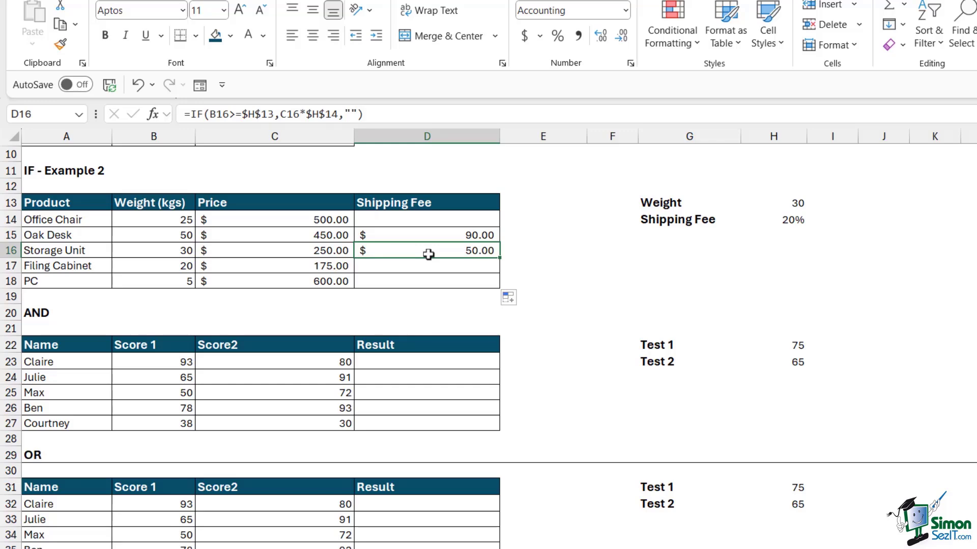
pyautogui.click(429, 219)
pyautogui.click(435, 267)
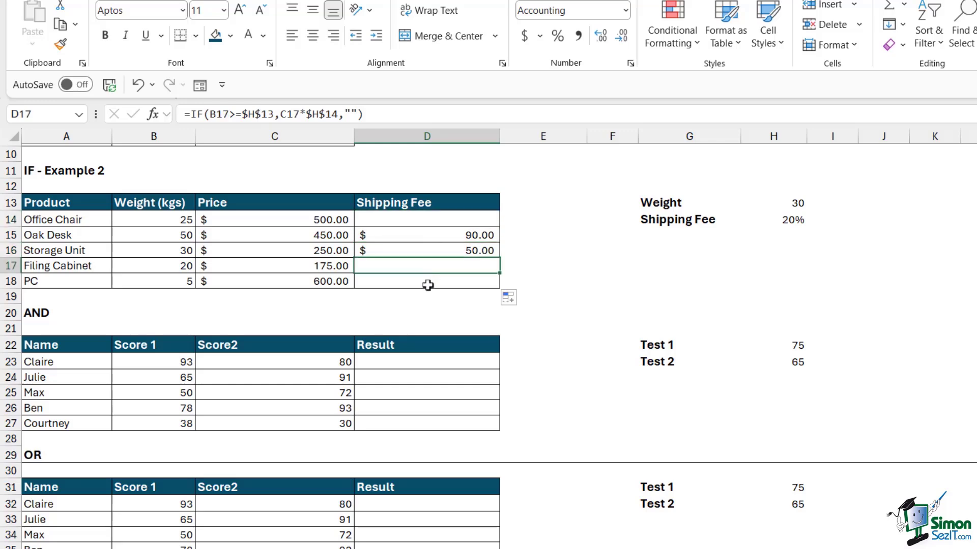
pyautogui.click(429, 282)
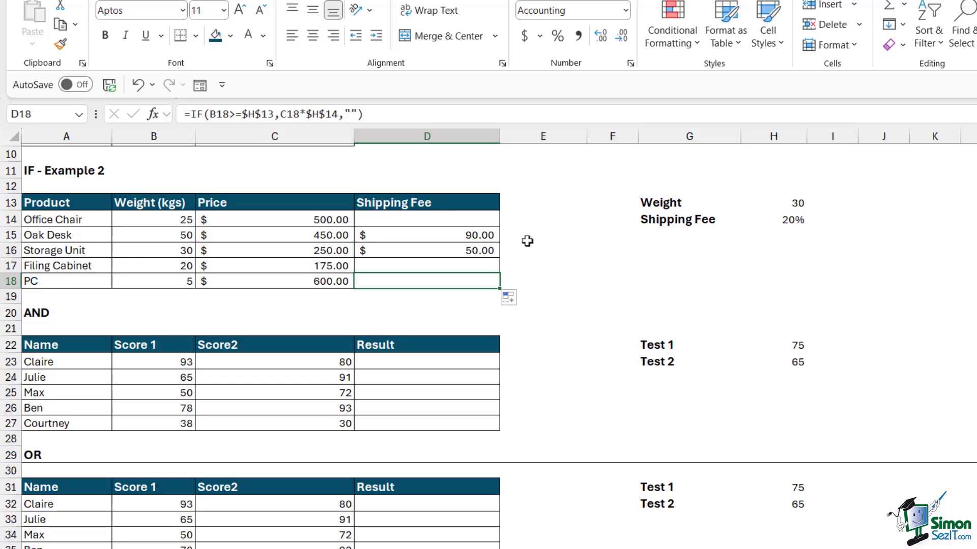
# - Review the AND table's names, Score 1 and Score2 values, and the Test 1 (75) and Test 2 (65) marks
pyautogui.scroll(-2, 527, 241)
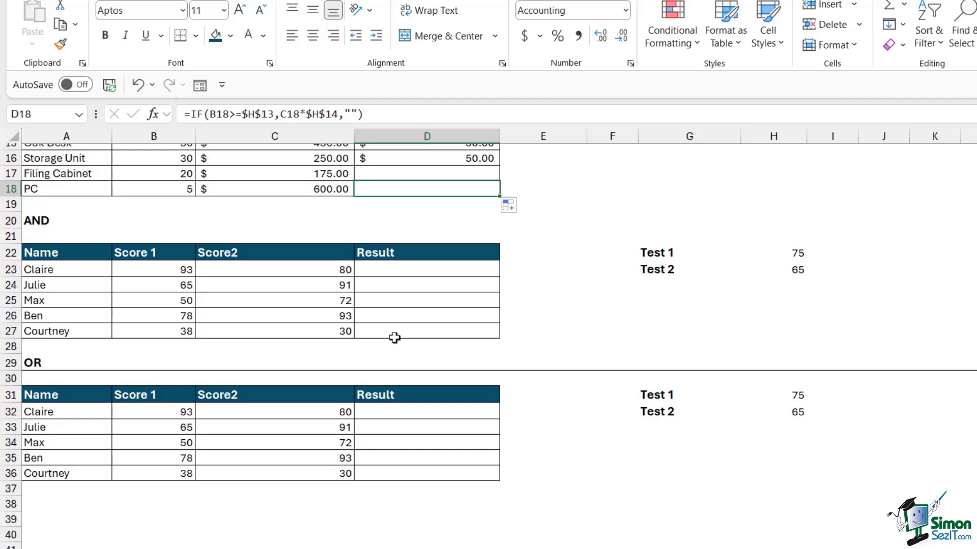
pyautogui.moveTo(65, 270); pyautogui.dragTo(62, 332)
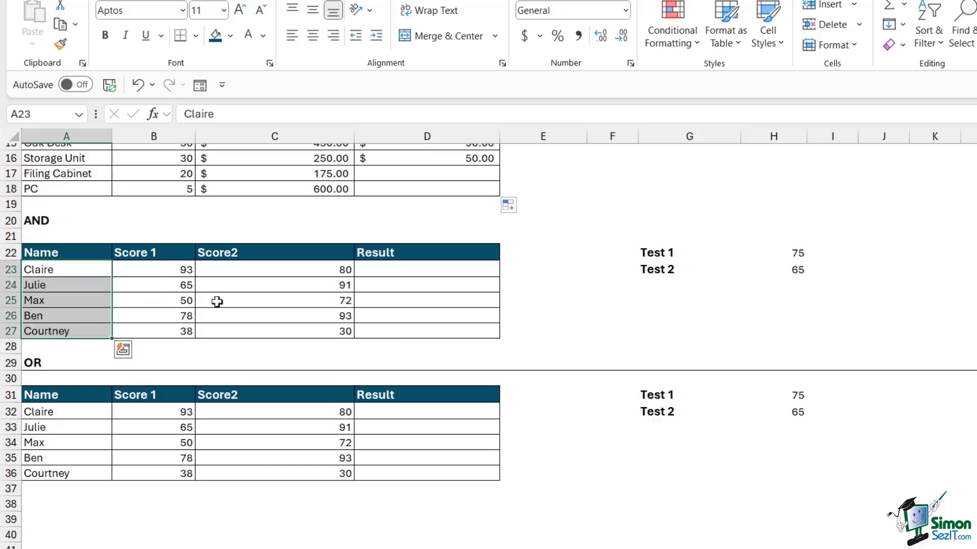
pyautogui.moveTo(165, 265); pyautogui.dragTo(164, 332)
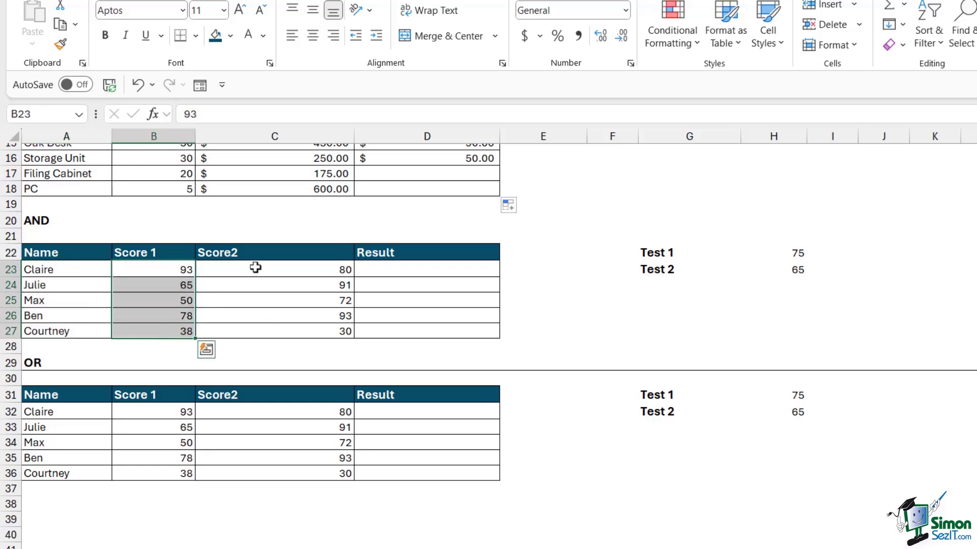
pyautogui.moveTo(256, 268); pyautogui.dragTo(258, 327)
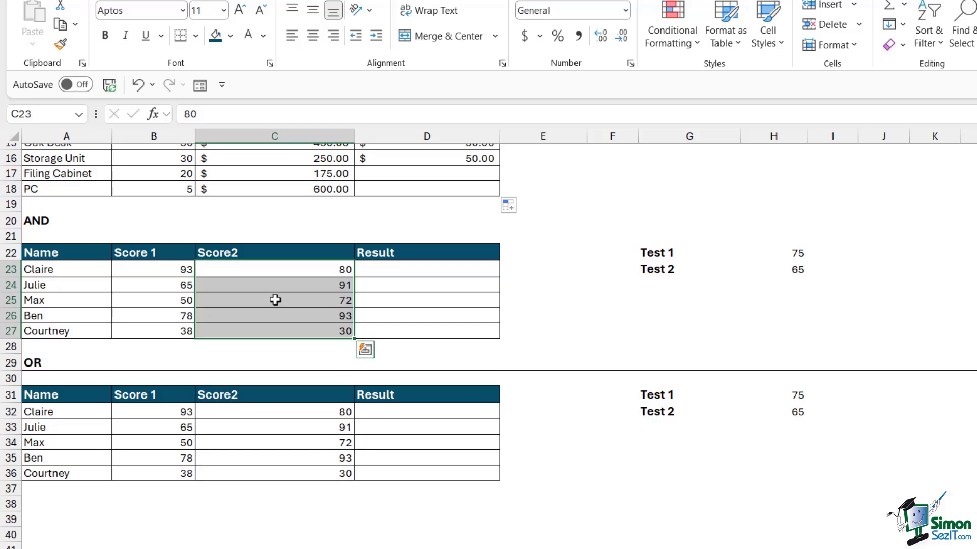
pyautogui.click(656, 253)
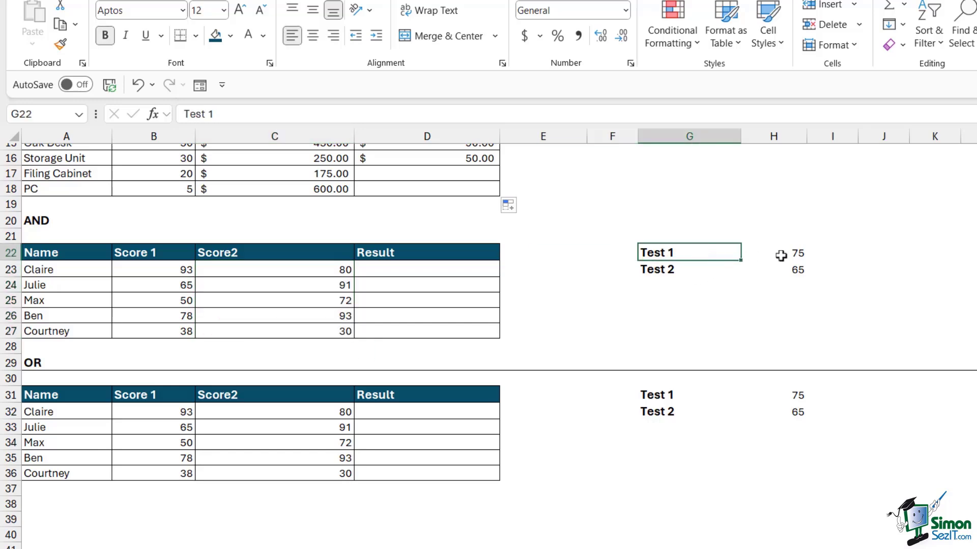
pyautogui.click(797, 252)
pyautogui.click(792, 270)
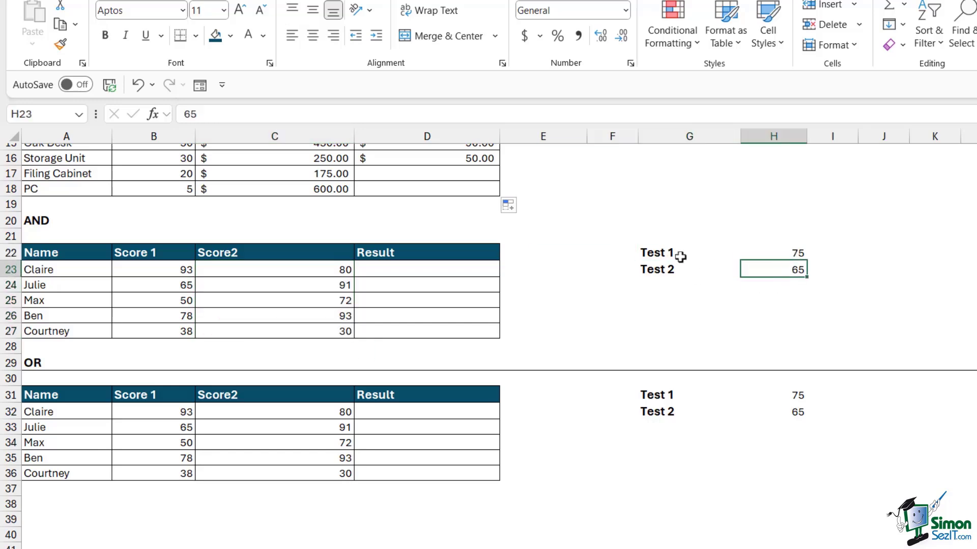
# - Select Claire's Result cell D23, recheck both pass marks, and begin editing it
pyautogui.click(439, 269)
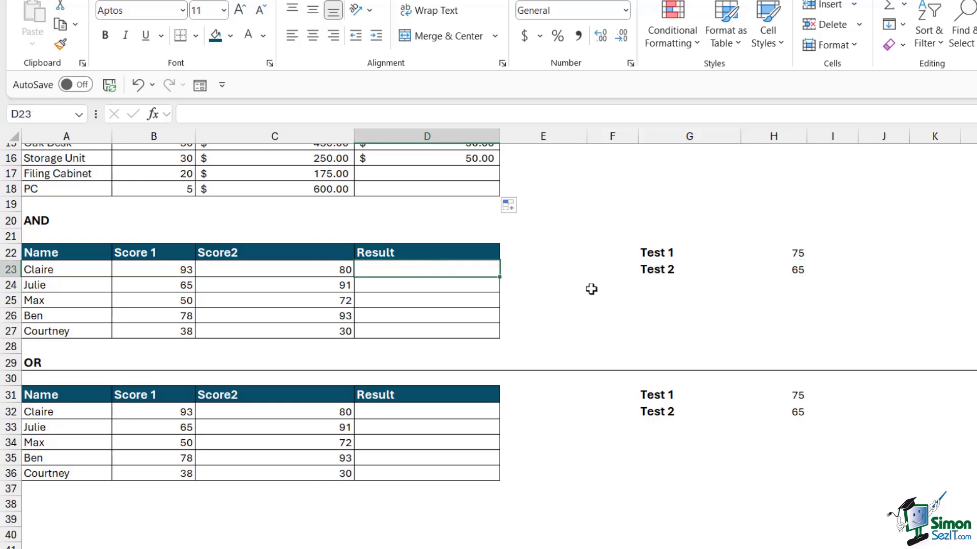
pyautogui.click(776, 253)
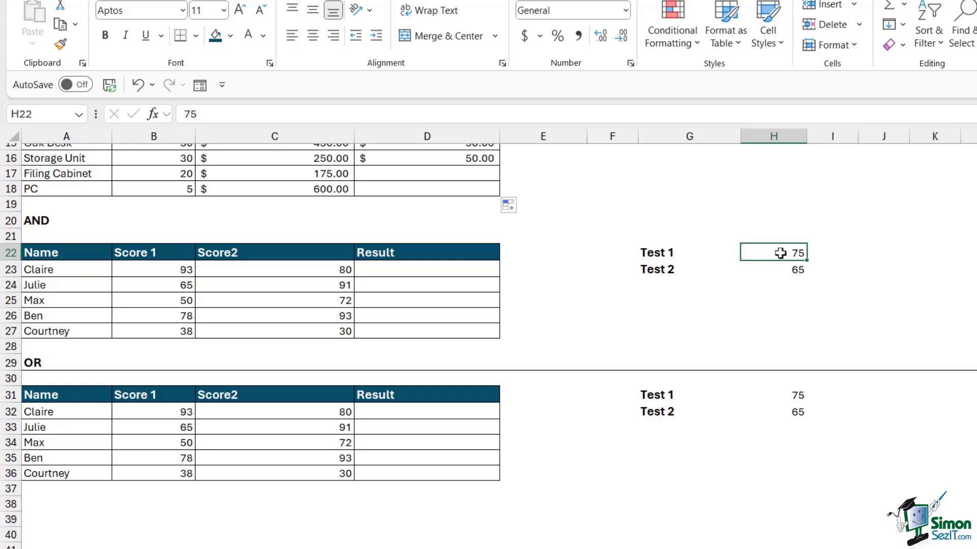
pyautogui.click(778, 268)
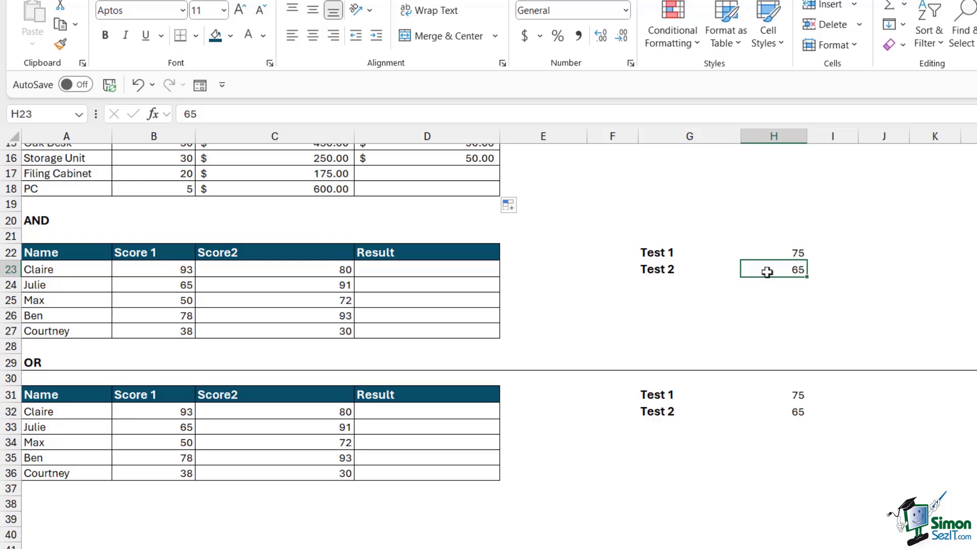
pyautogui.press('Left')
pyautogui.press('Left')
pyautogui.press('Left')
pyautogui.press('Left')
pyautogui.press('F2')
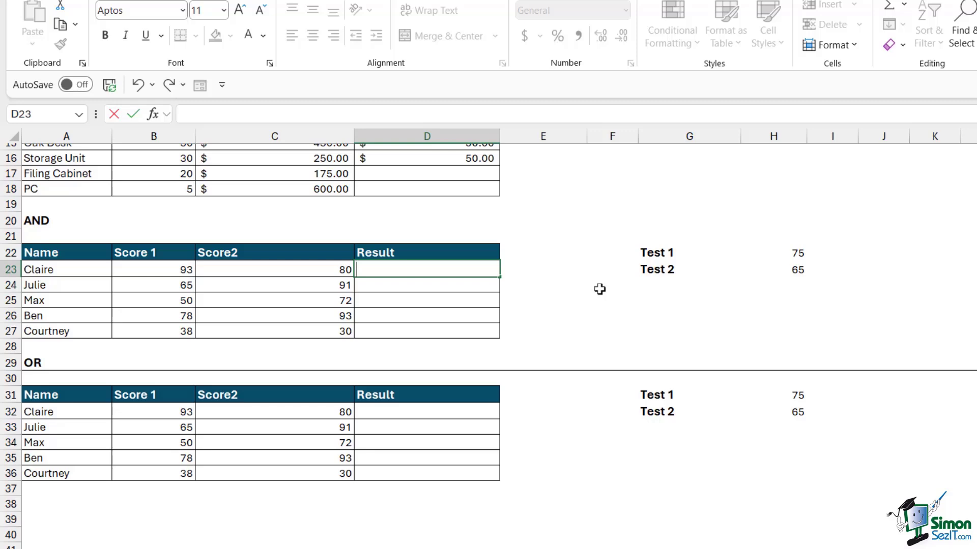
# - Enter =AND(B23>=$H$22,C23>=$H$23) in D23 with absolute thresholds, returning TRUE for Claire
pyautogui.write('=AND(')
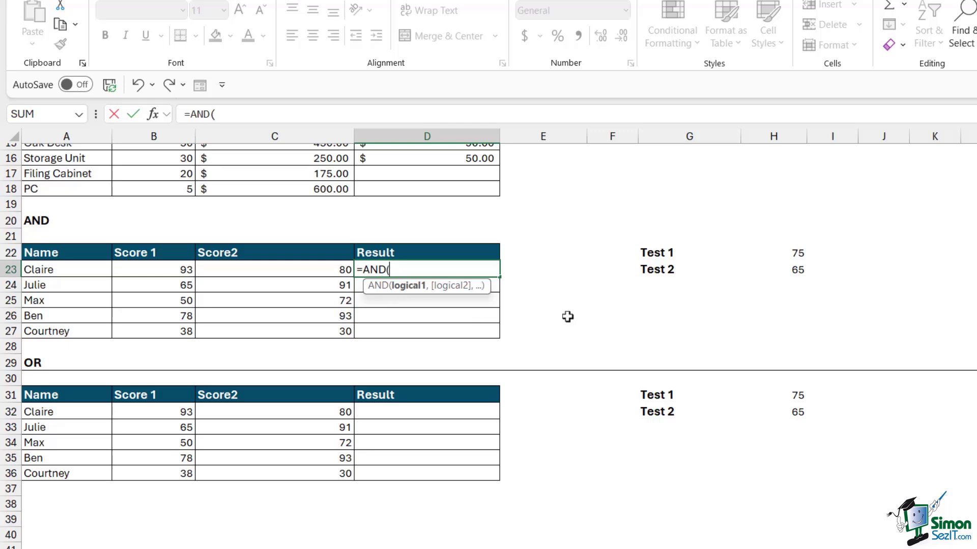
pyautogui.click(176, 270)
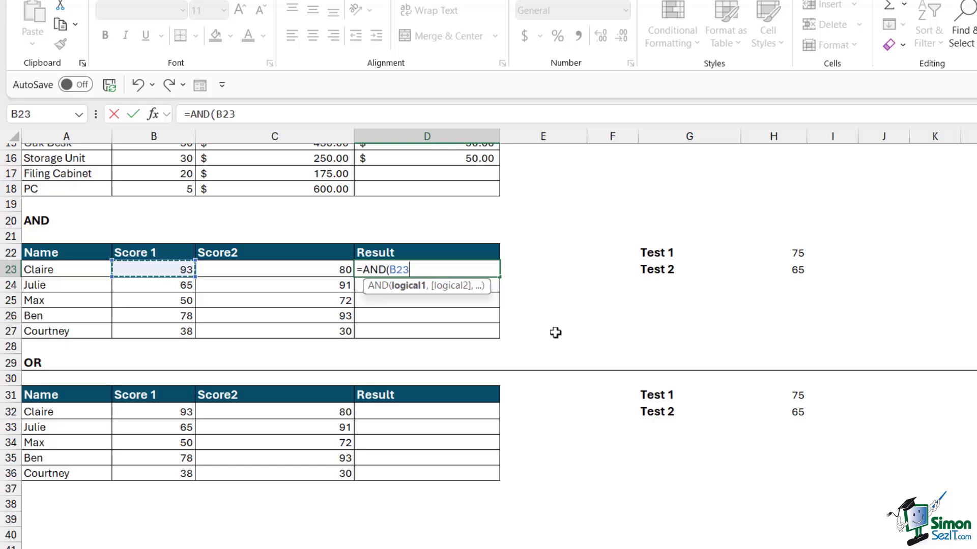
pyautogui.write('>=')
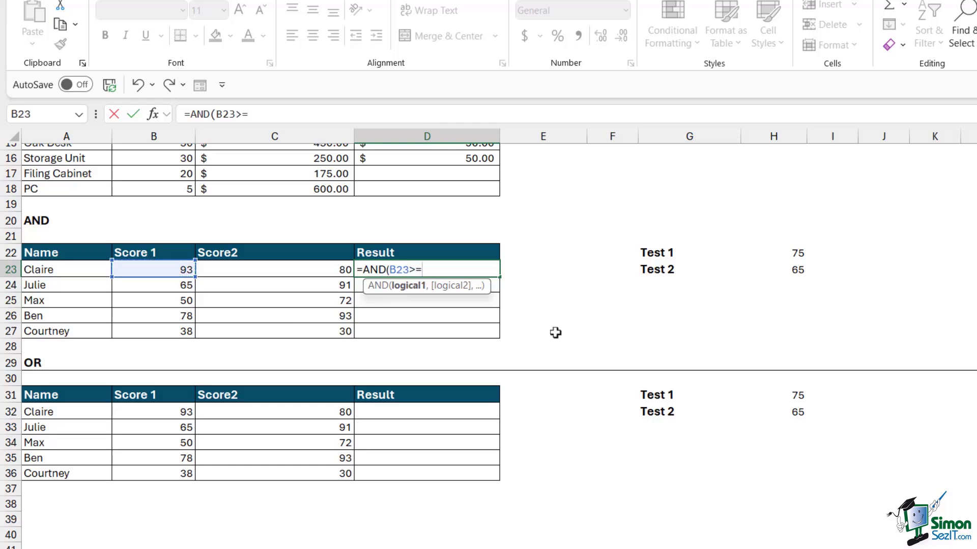
pyautogui.click(801, 253)
pyautogui.press('F4')
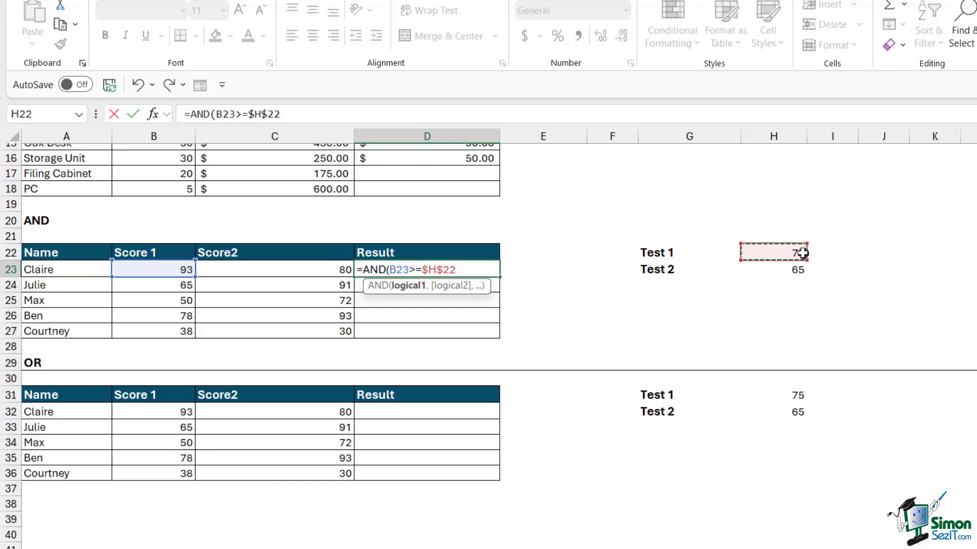
pyautogui.write(',')
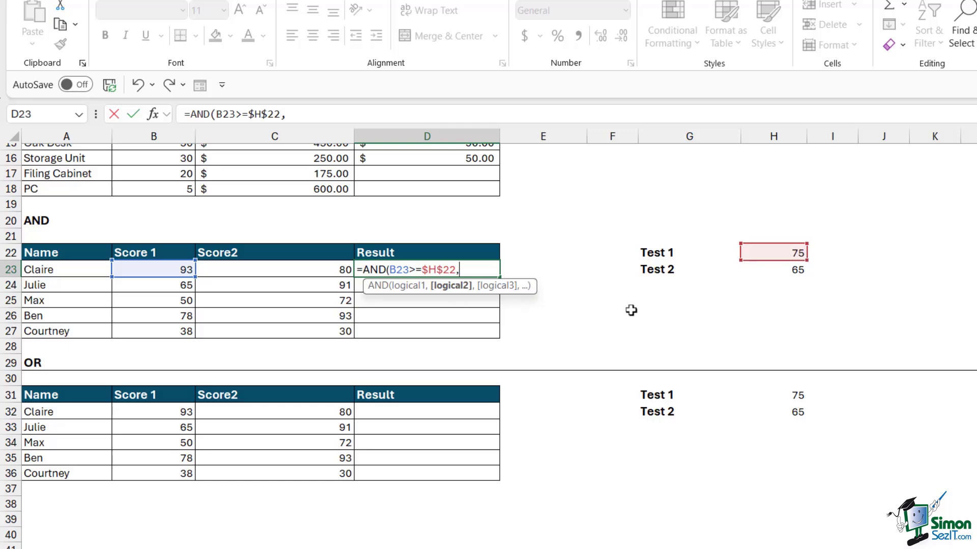
pyautogui.click(304, 275)
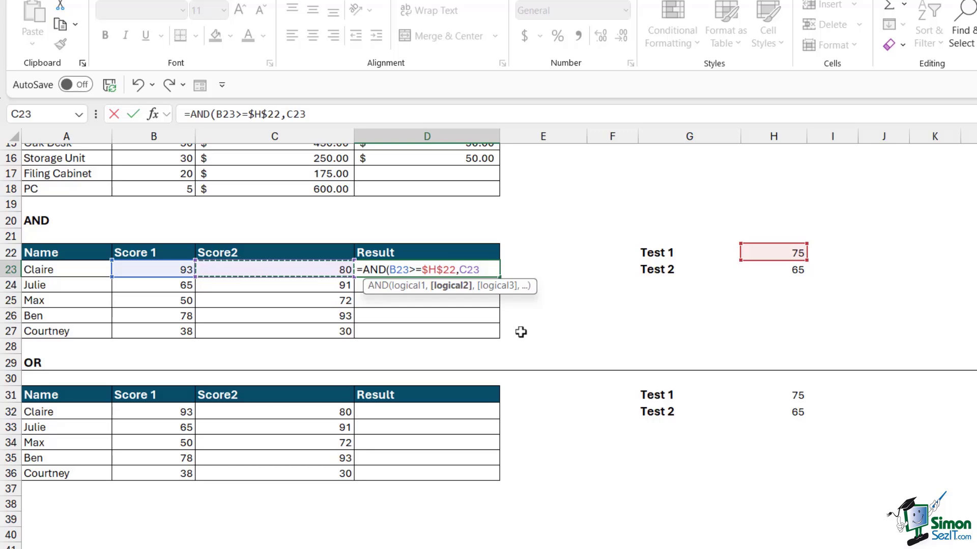
pyautogui.write('>=')
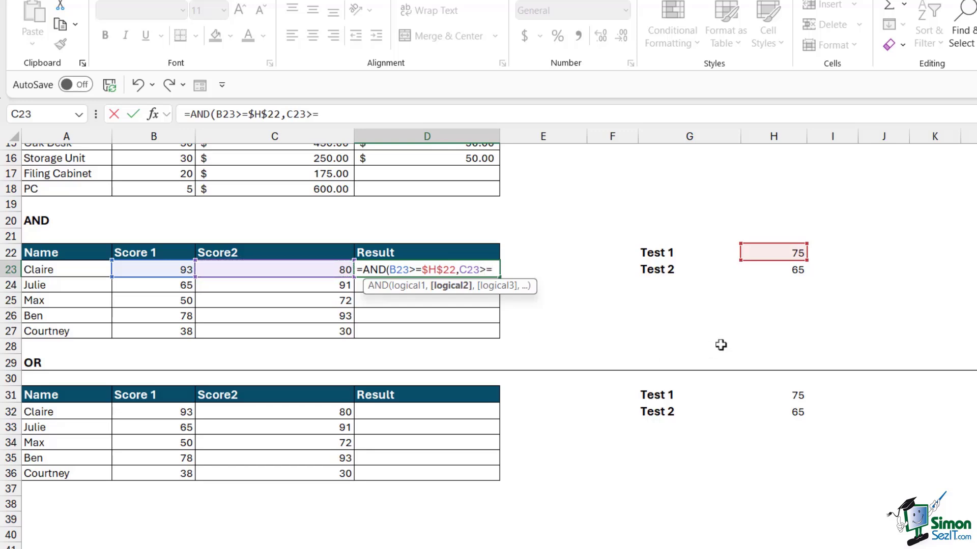
pyautogui.click(797, 268)
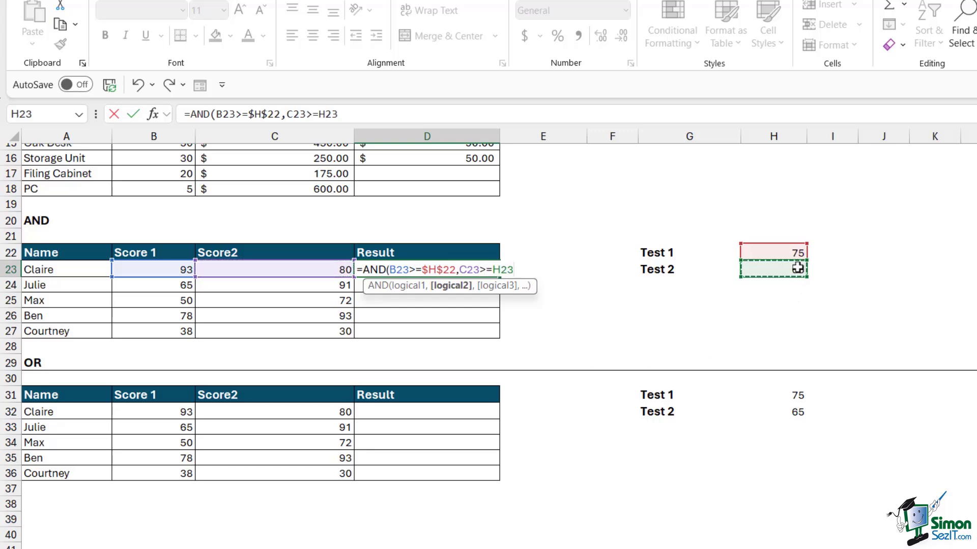
pyautogui.press('F4')
pyautogui.write(')')
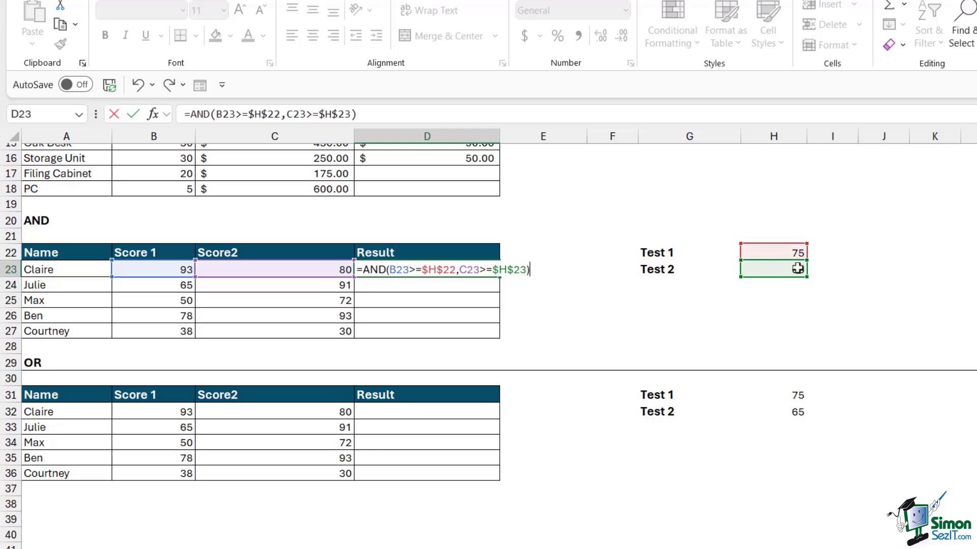
pyautogui.press('Return')
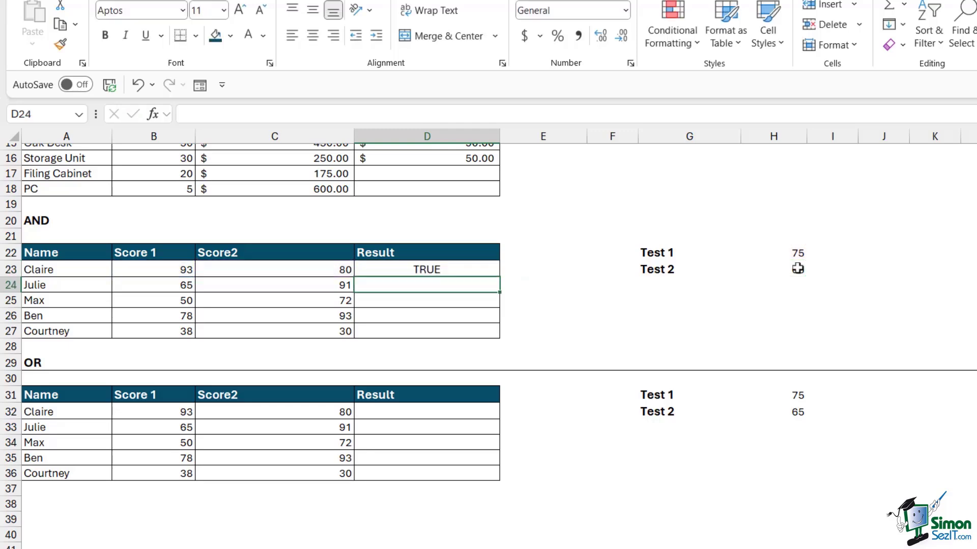
pyautogui.click(465, 270)
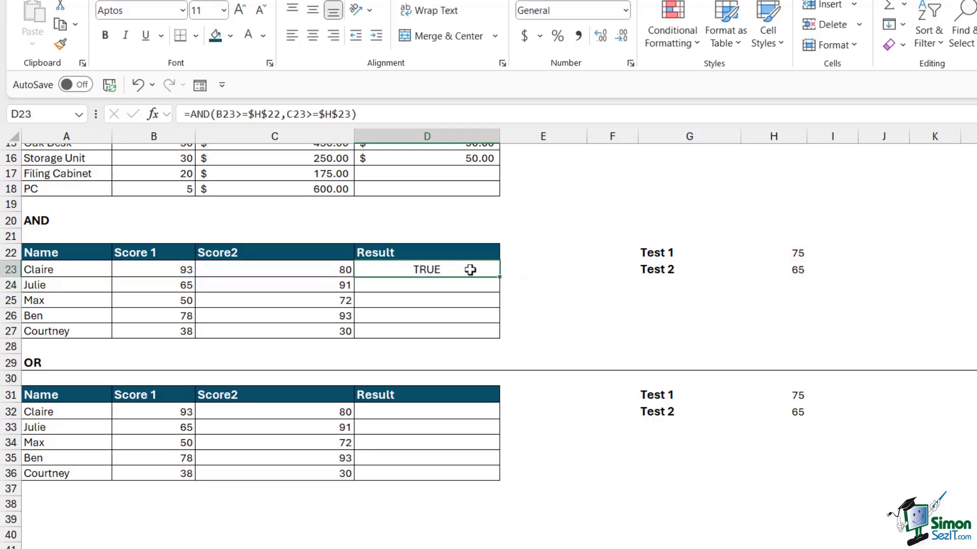
pyautogui.click(178, 277)
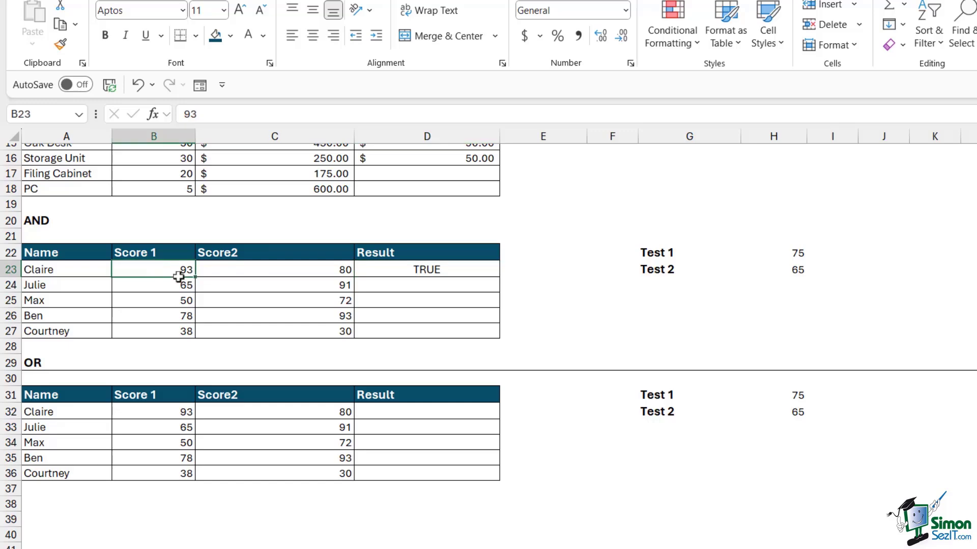
pyautogui.click(791, 254)
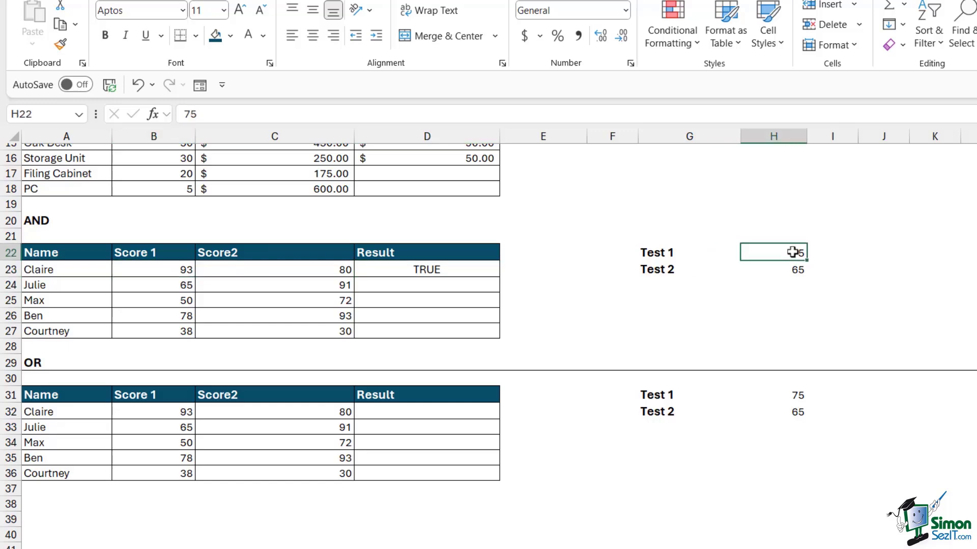
pyautogui.click(308, 273)
pyautogui.click(787, 269)
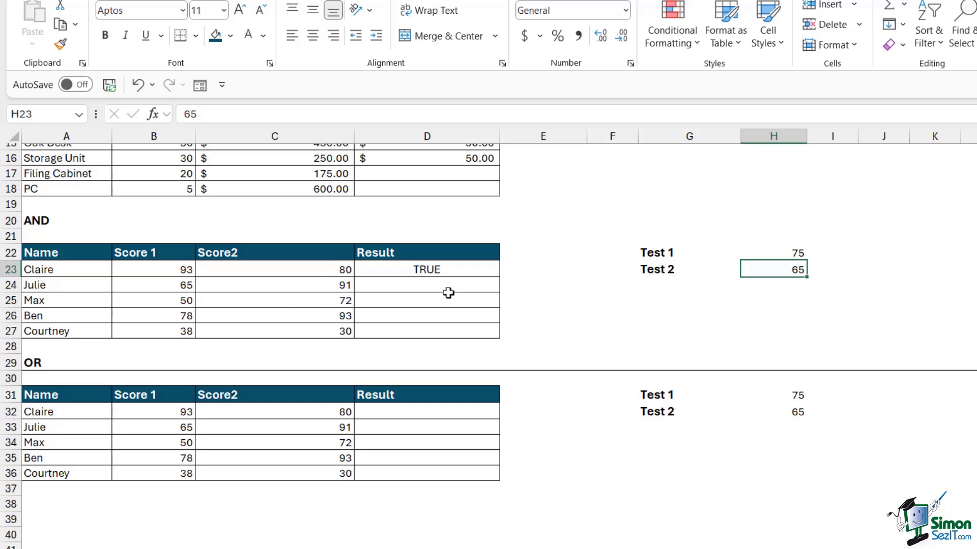
pyautogui.click(459, 268)
# - Wrap D23's AND test in IF with "Pass" and "Fail" so Claire's result reads Pass
pyautogui.doubleClick(460, 268)
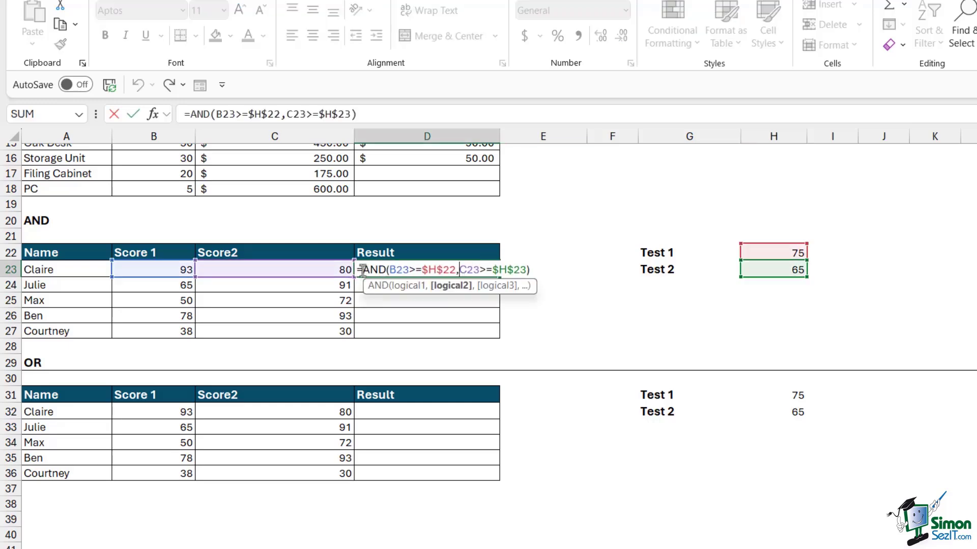
pyautogui.click(455, 270)
pyautogui.write('IF(')
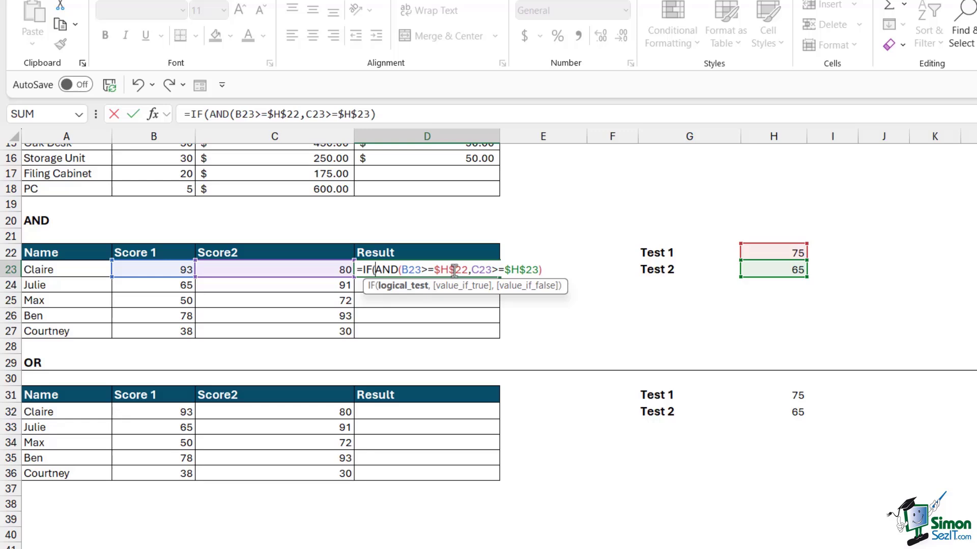
pyautogui.click(389, 286)
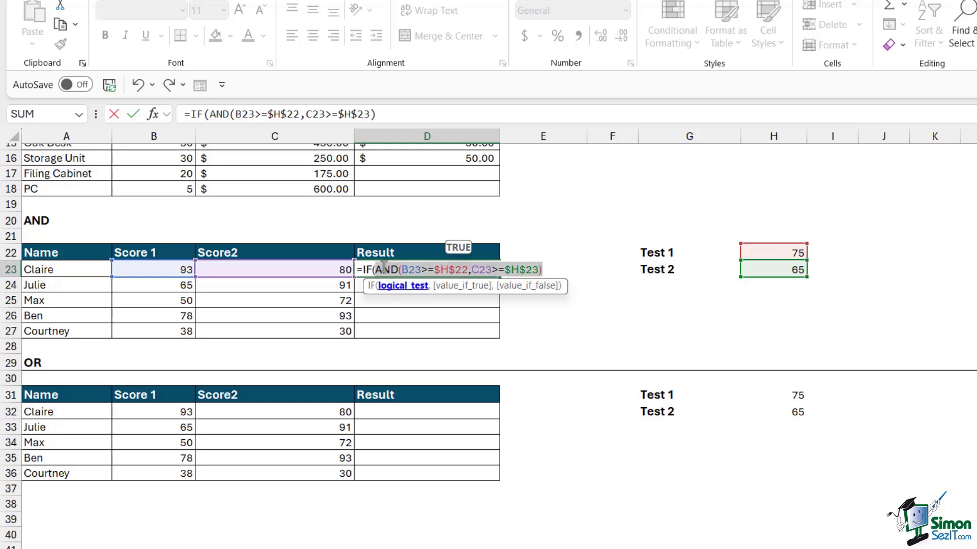
pyautogui.click(551, 268)
pyautogui.write(',')
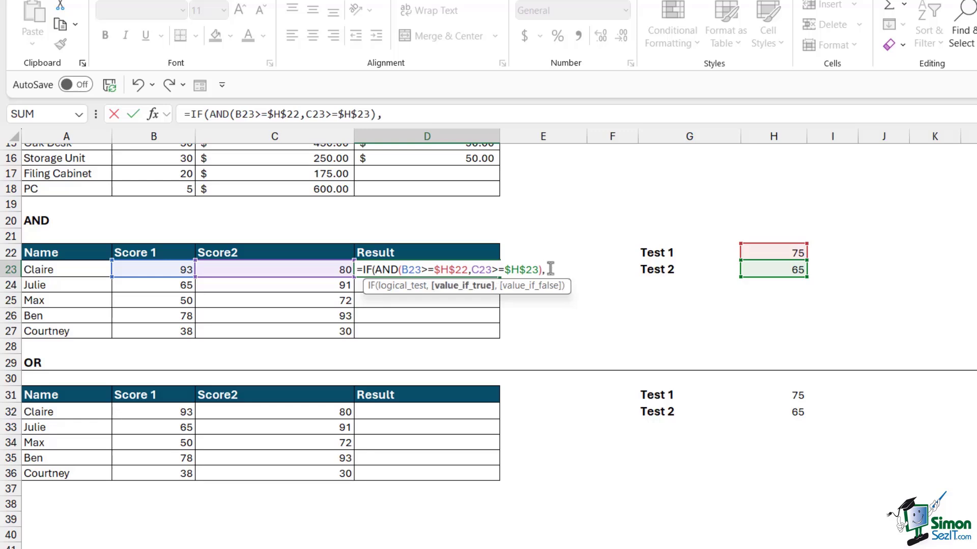
pyautogui.write('"Pass",')
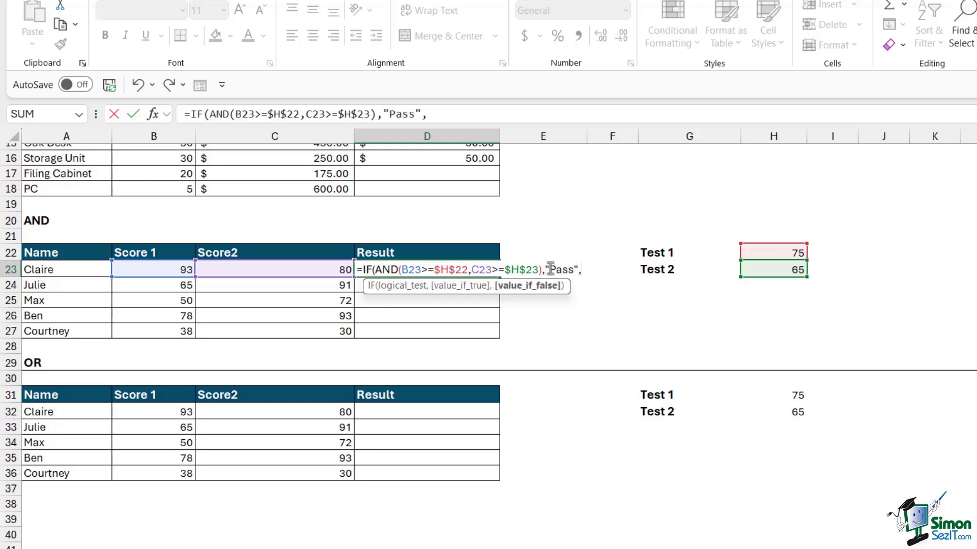
pyautogui.write('"Fail")')
pyautogui.press('Return')
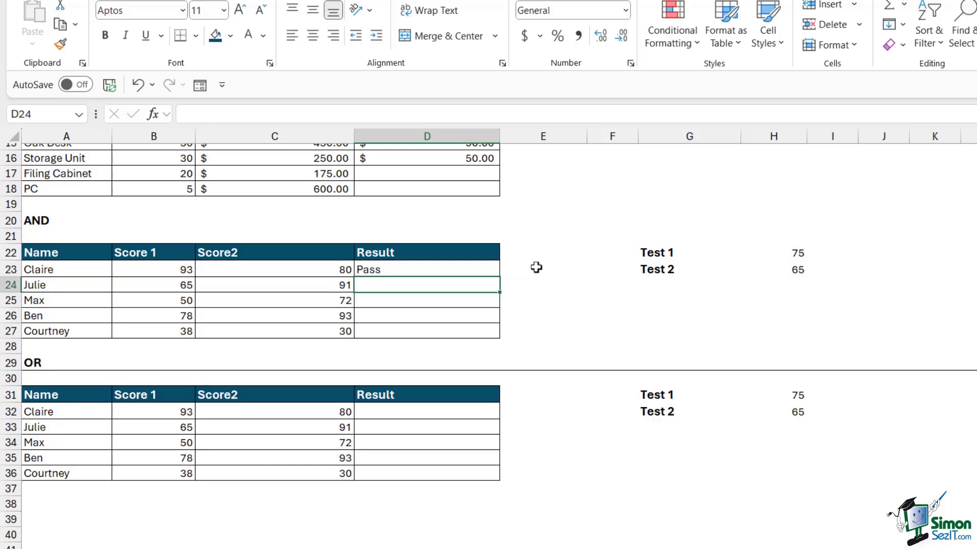
pyautogui.click(488, 272)
pyautogui.doubleClick(498, 277)
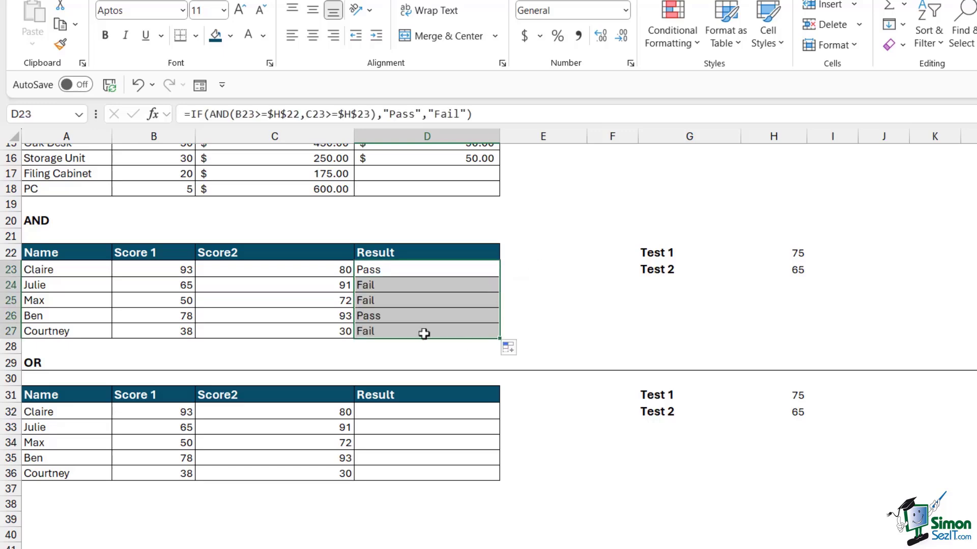
pyautogui.click(395, 272)
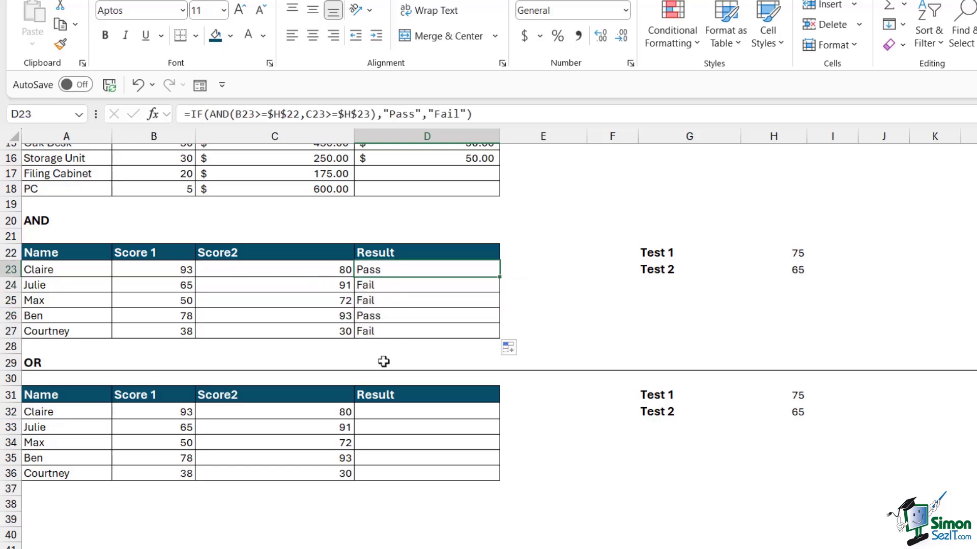
pyautogui.click(375, 284)
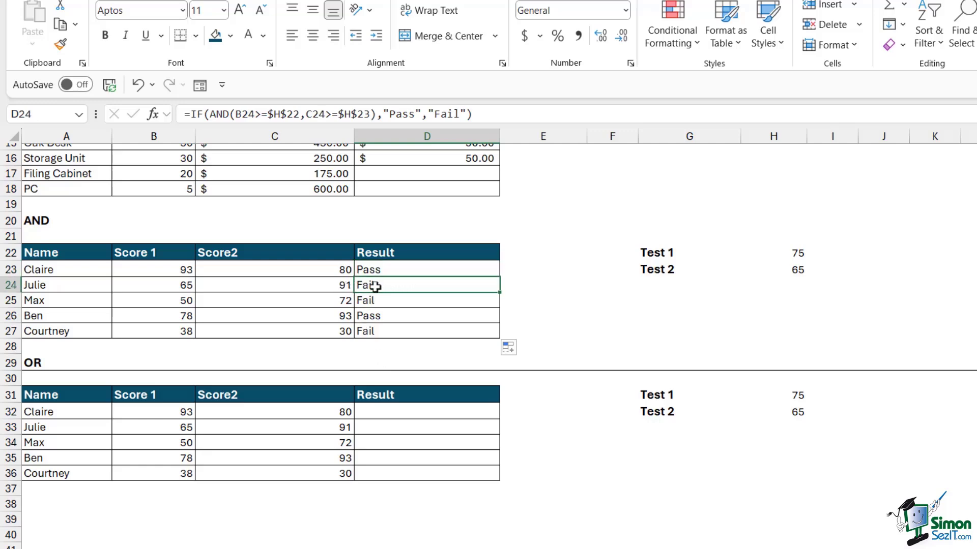
pyautogui.click(162, 286)
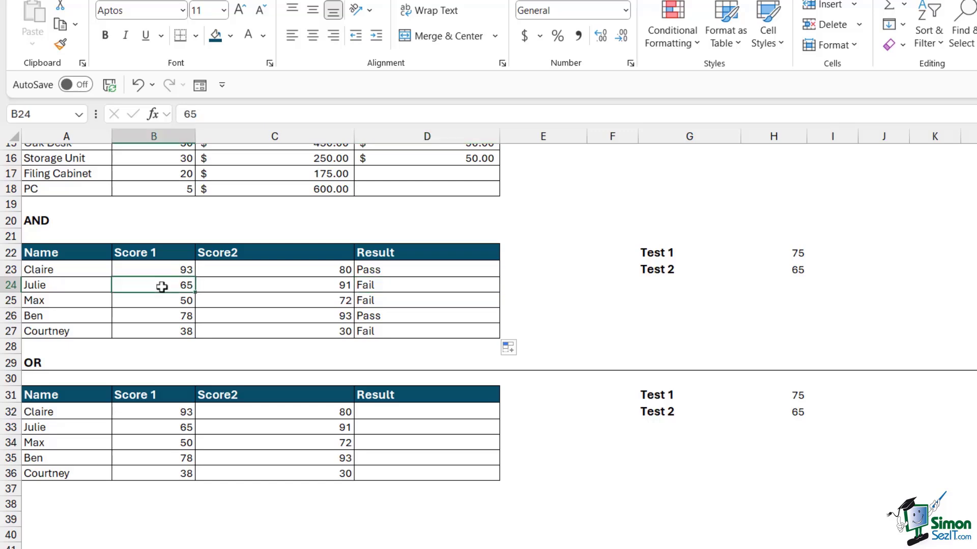
pyautogui.click(289, 287)
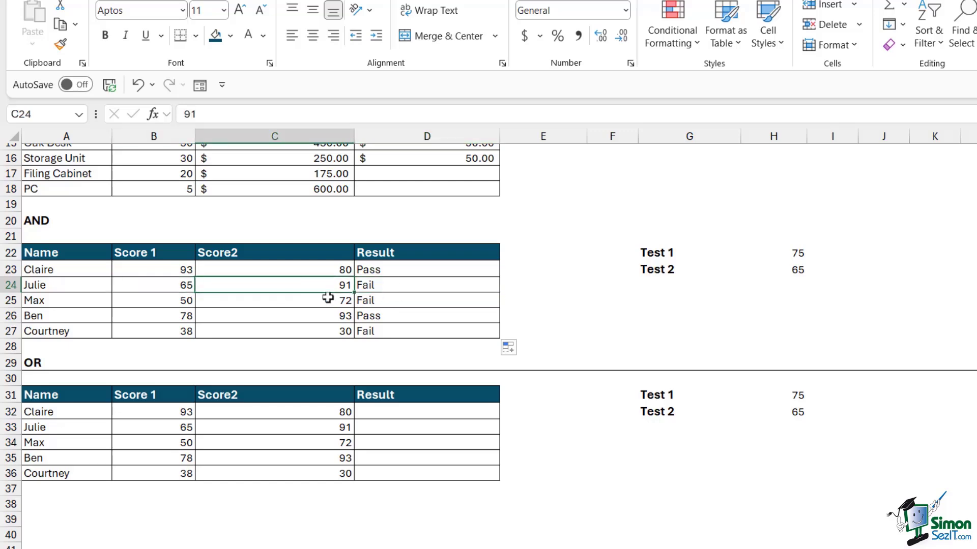
pyautogui.click(160, 287)
pyautogui.click(244, 288)
pyautogui.click(404, 288)
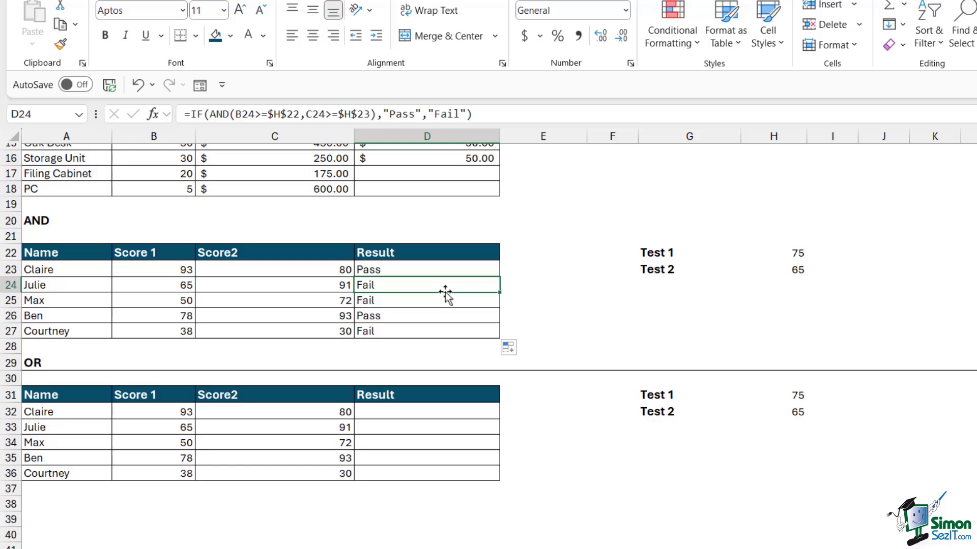
pyautogui.click(397, 415)
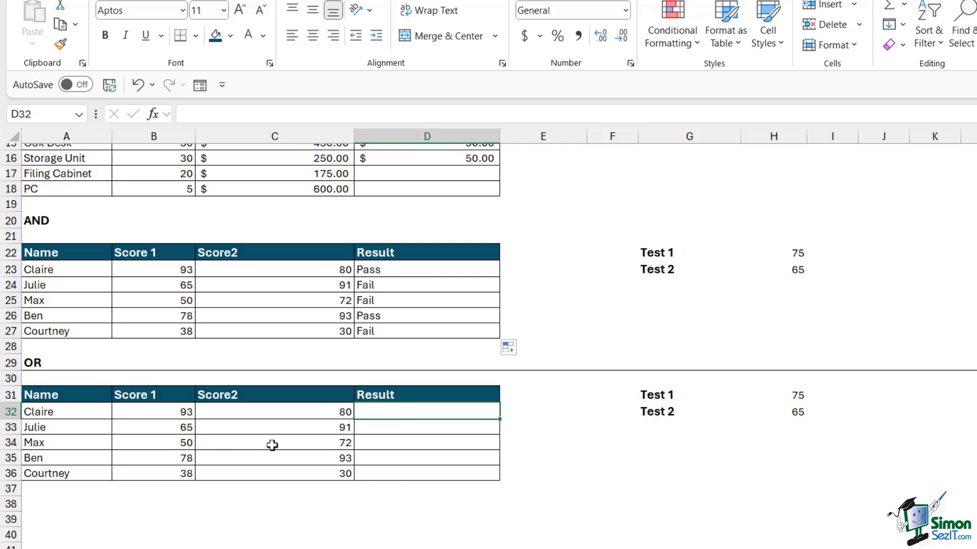
pyautogui.press('Left')
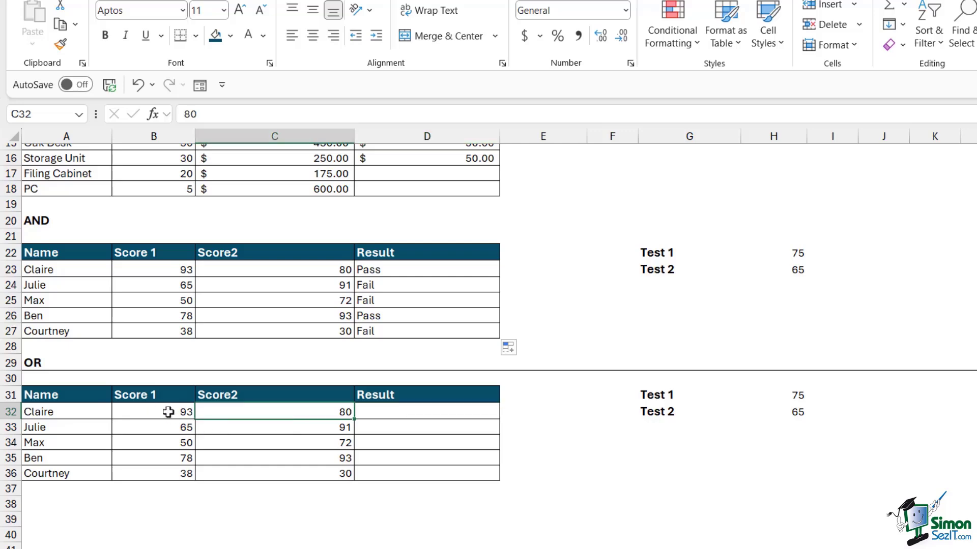
pyautogui.click(168, 412)
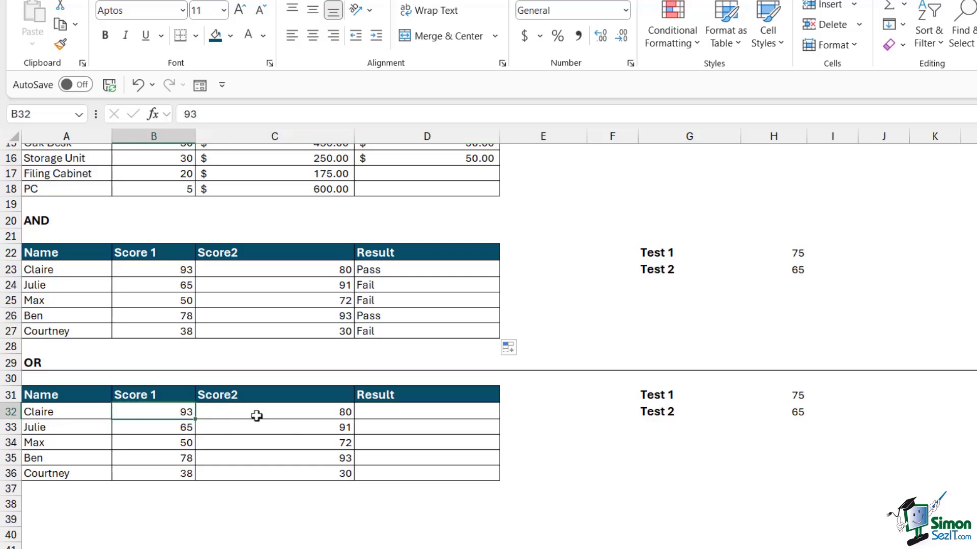
# - Start Claire's D32 formula as =OR(B32>=$H$31, testing Score 1 against the fixed Test 1 threshold
pyautogui.click(416, 413)
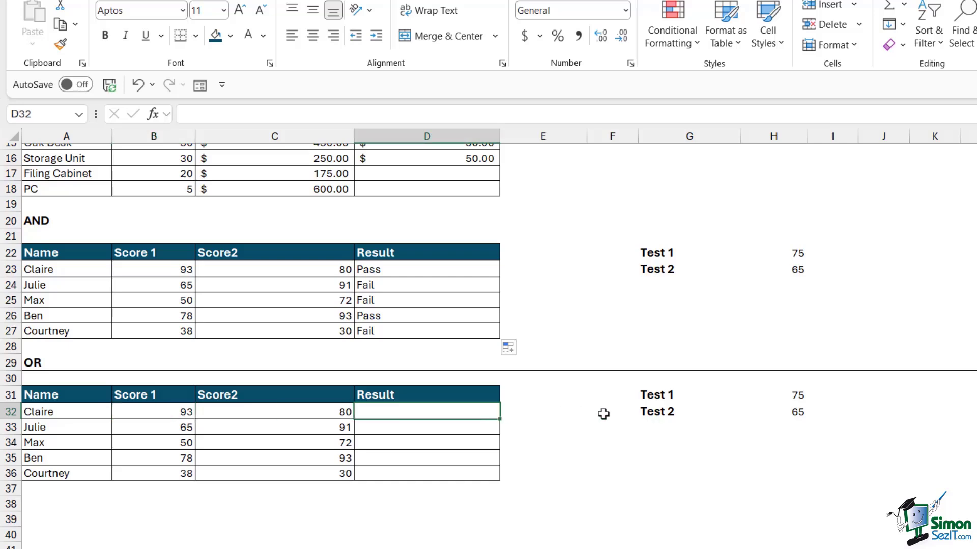
pyautogui.write('=')
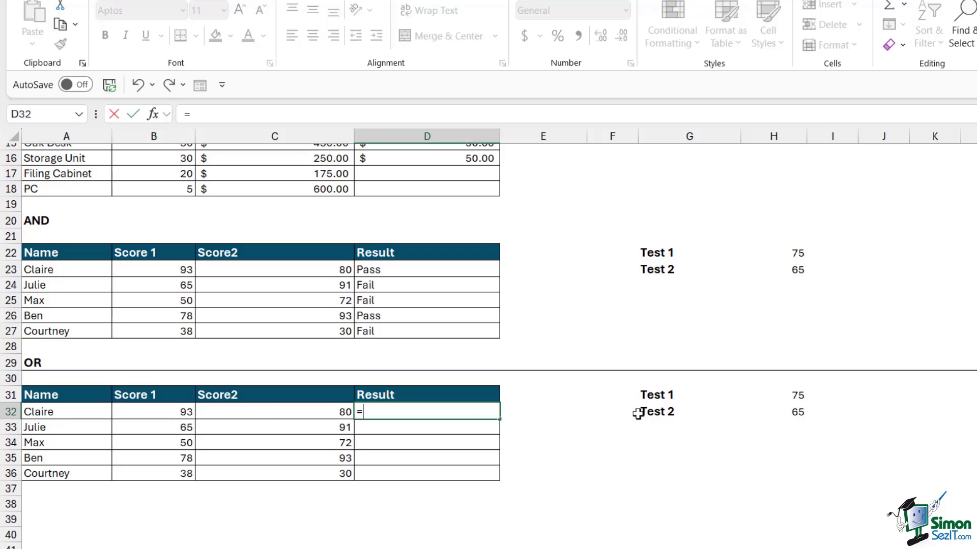
pyautogui.write('OR(')
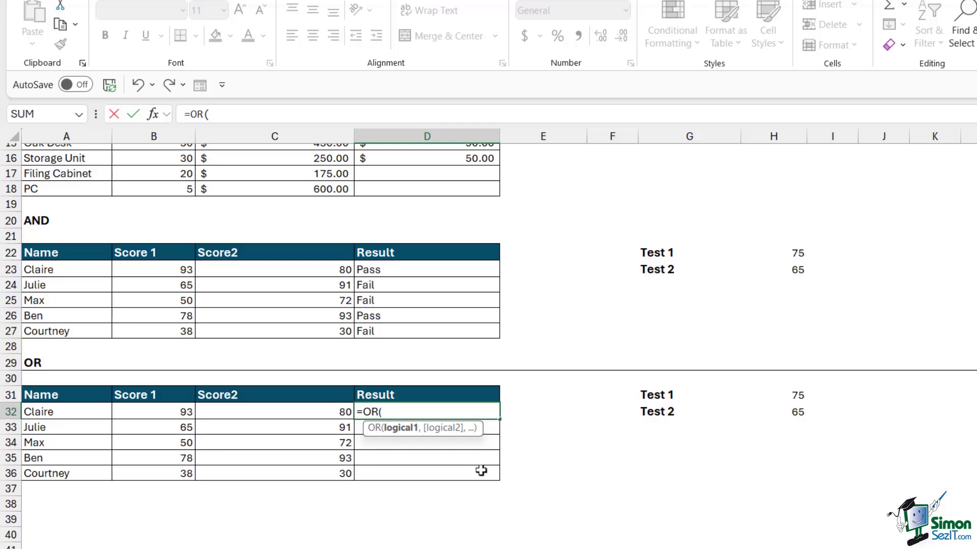
pyautogui.click(178, 413)
pyautogui.write('>')
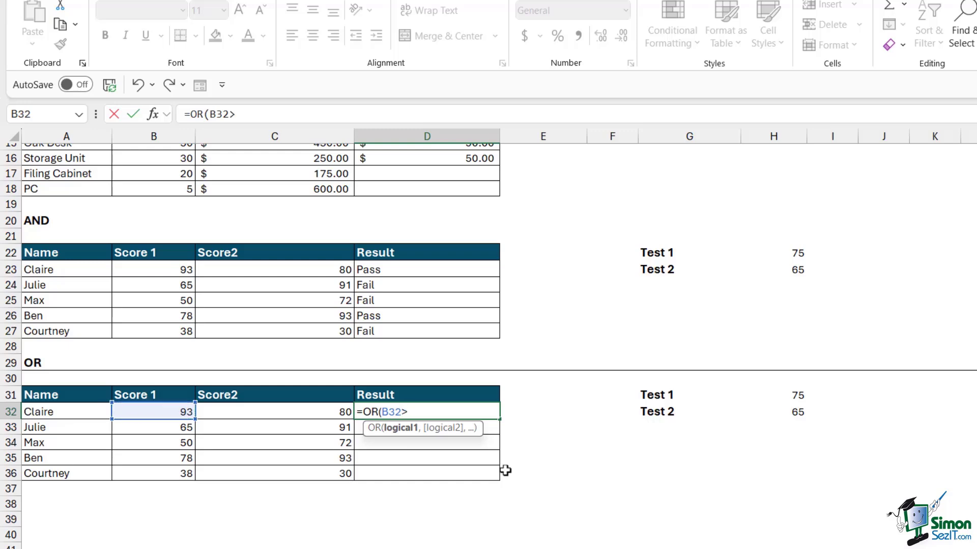
pyautogui.write('=')
pyautogui.click(797, 395)
pyautogui.press('F4')
pyautogui.write(',')
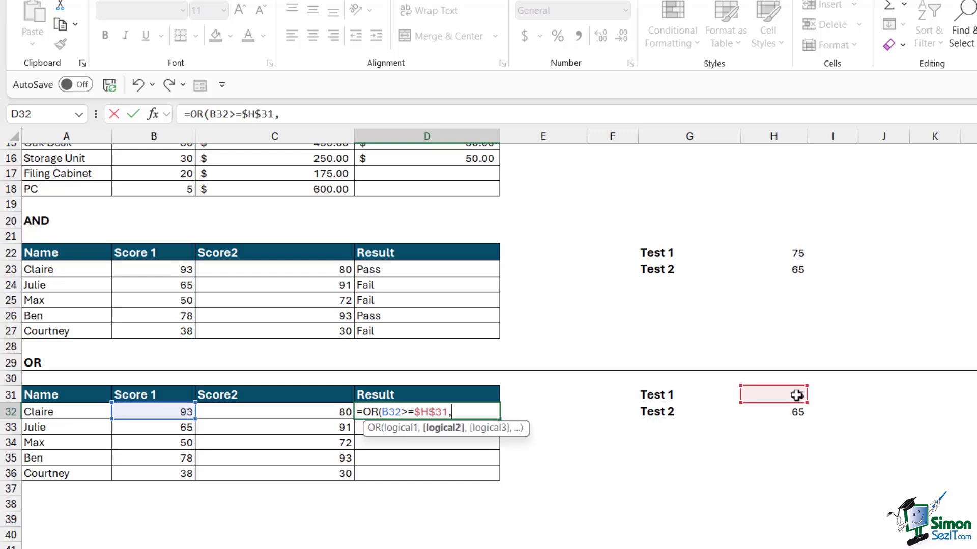
# - Add the second condition C32>=$H$32, giving =OR(B32>=$H$31,C32>=$H$32), which returns TRUE
pyautogui.click(292, 412)
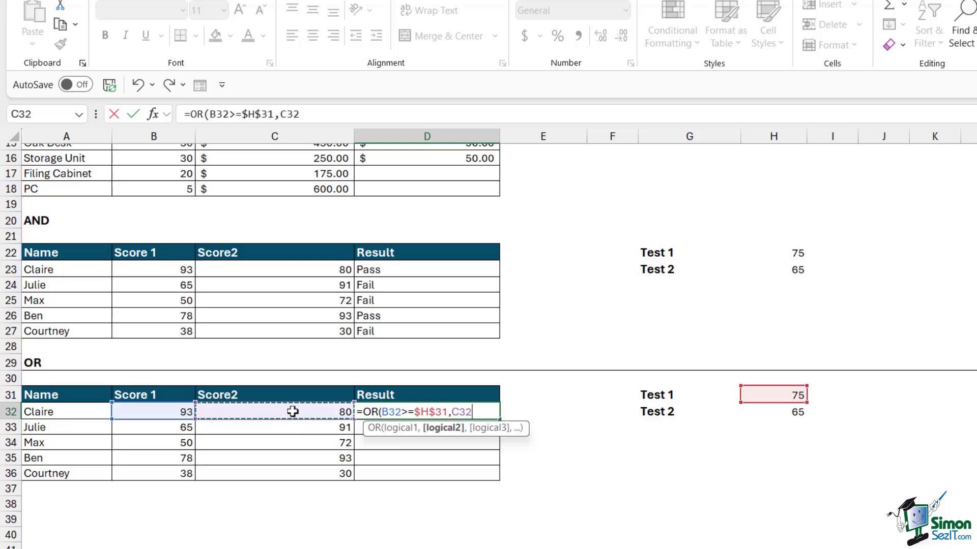
pyautogui.write('>=')
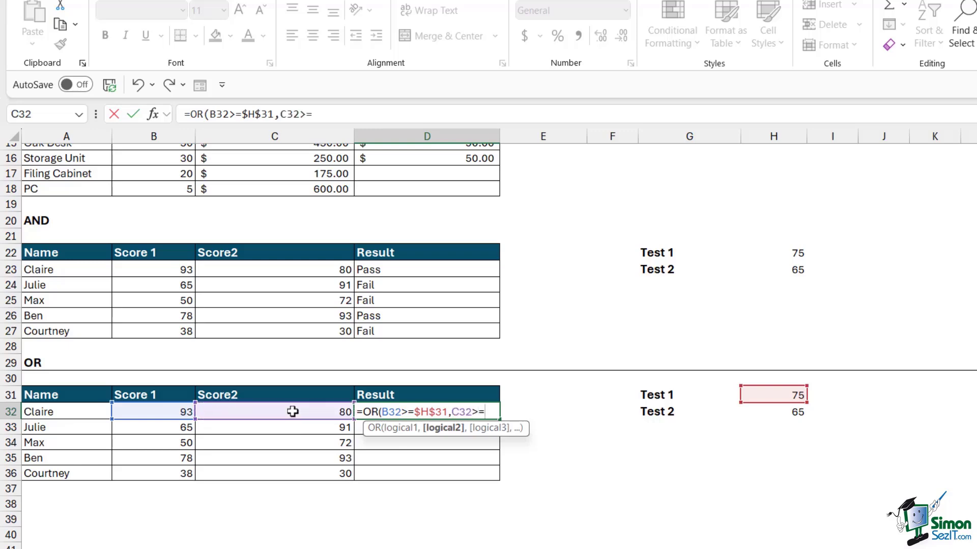
pyautogui.click(772, 416)
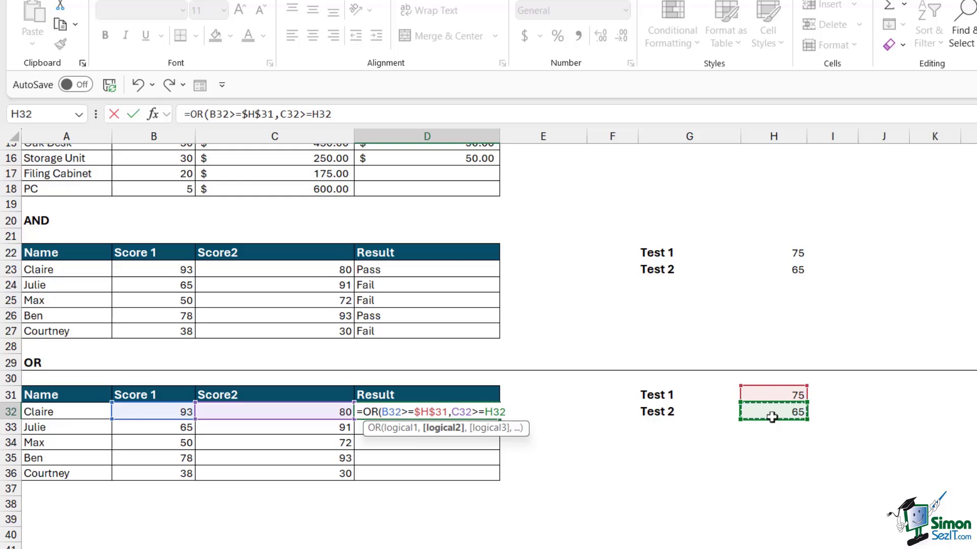
pyautogui.press('F4')
pyautogui.write(')')
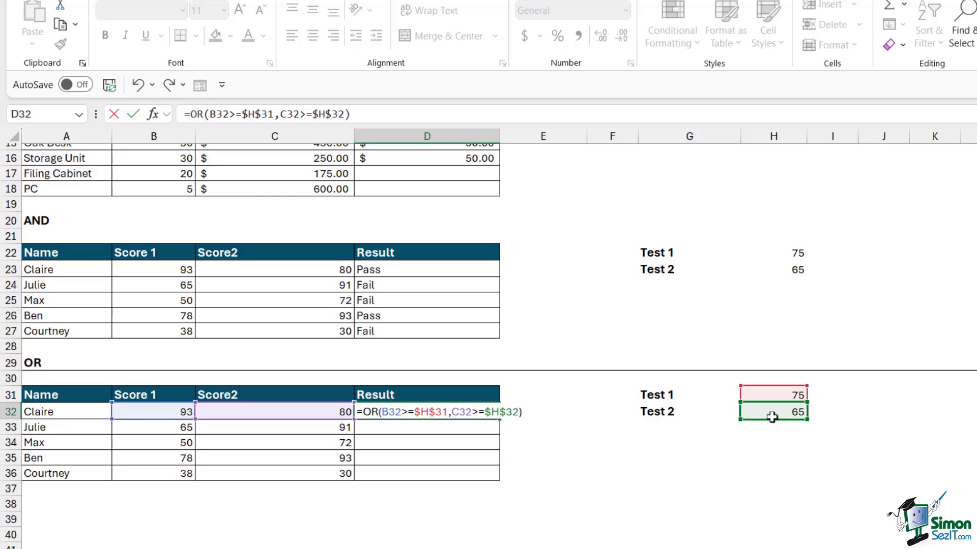
pyautogui.press('Return')
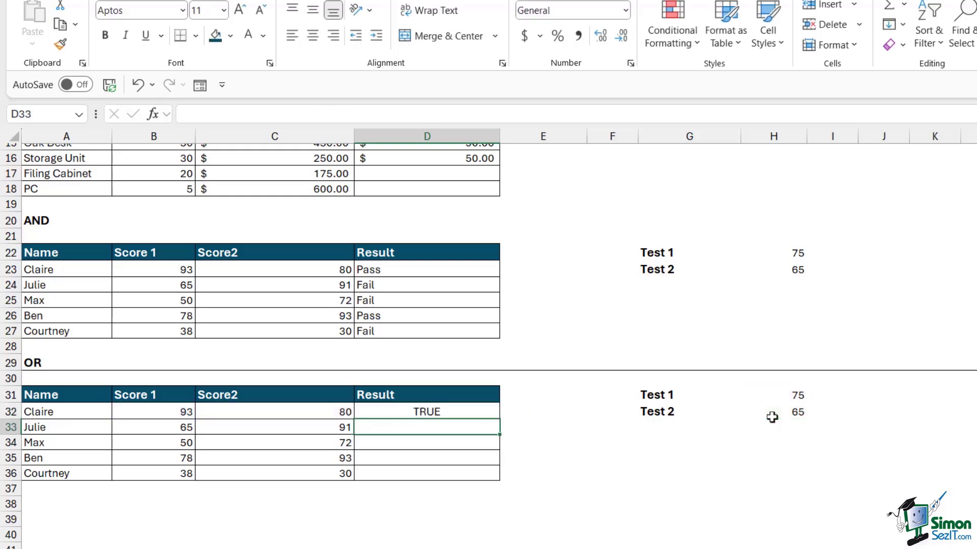
pyautogui.doubleClick(465, 411)
# - Wrap D32's OR test in IF to return "Pass"/"Fail", and copy it down the OR Result column
pyautogui.click(365, 411)
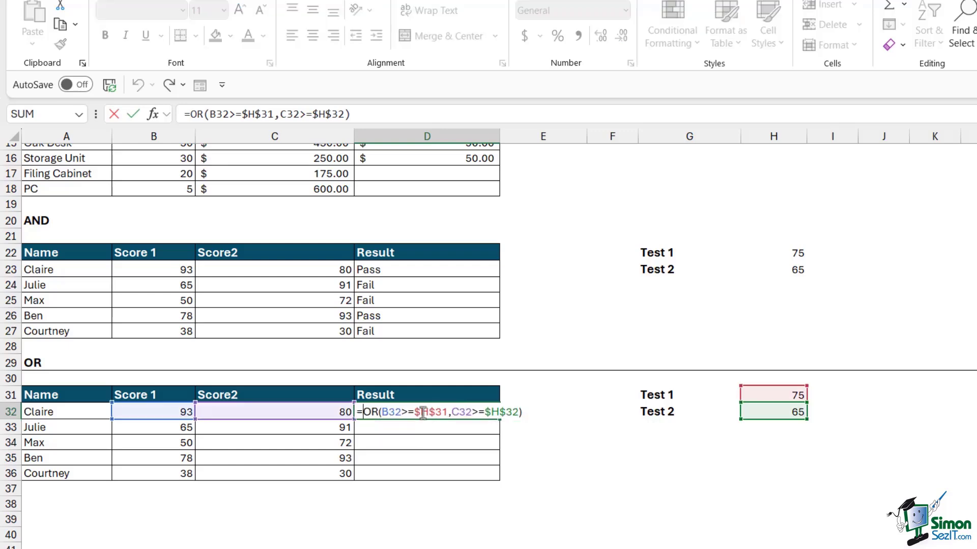
pyautogui.write('U')
pyautogui.press('BackSpace')
pyautogui.write('IF(')
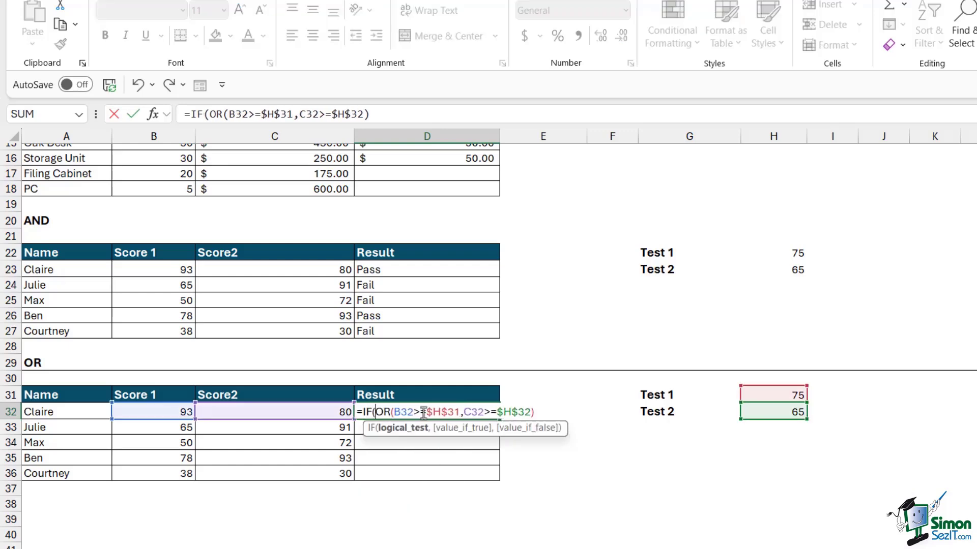
pyautogui.click(552, 412)
pyautogui.write(',')
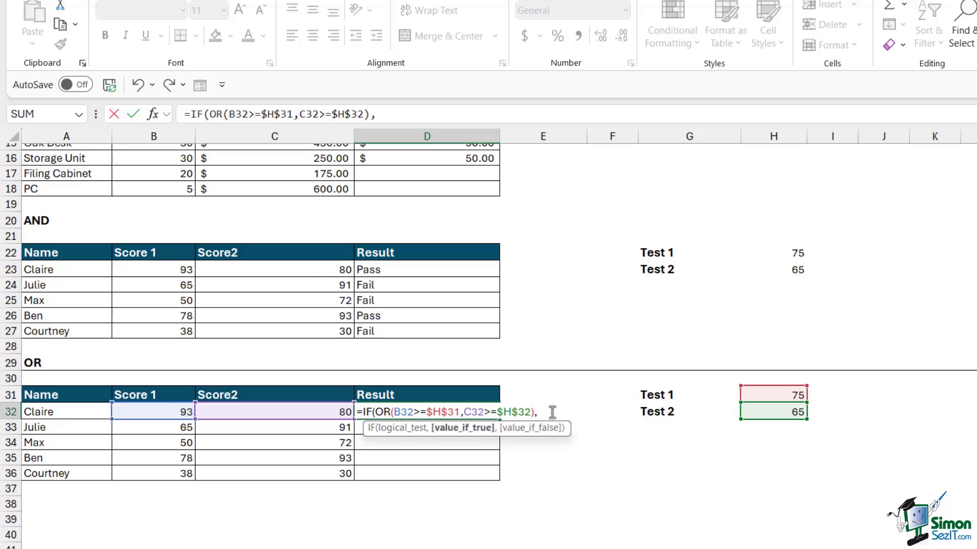
pyautogui.write('"Pass","Fai')
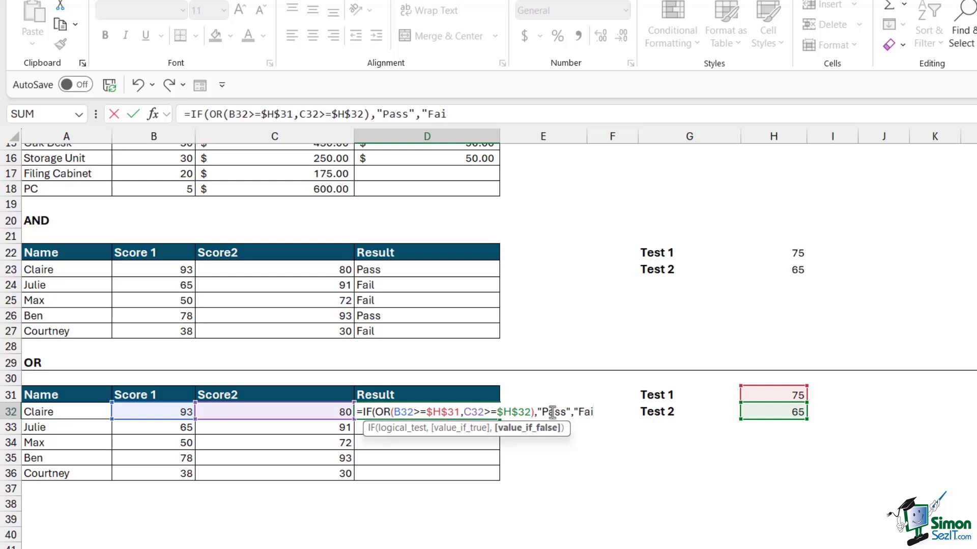
pyautogui.write('l")')
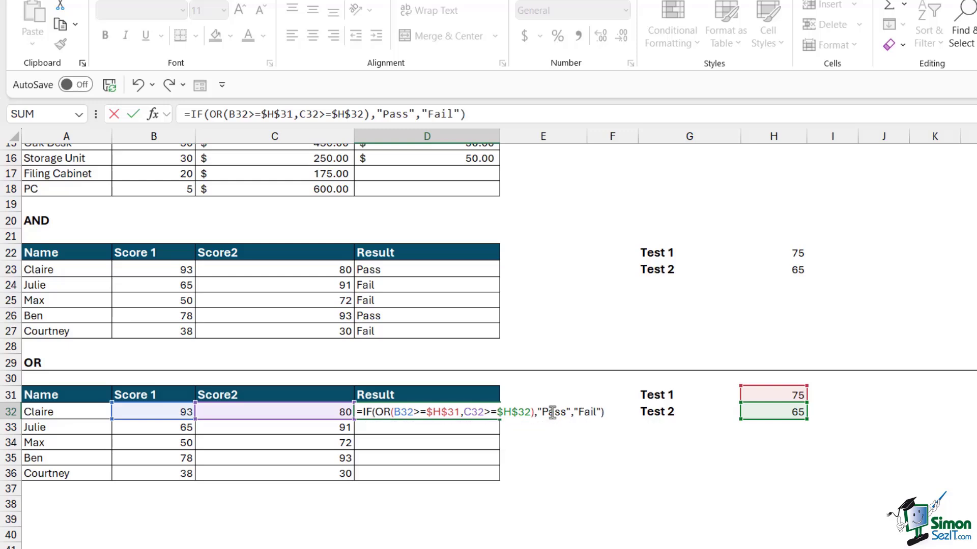
pyautogui.press('Return')
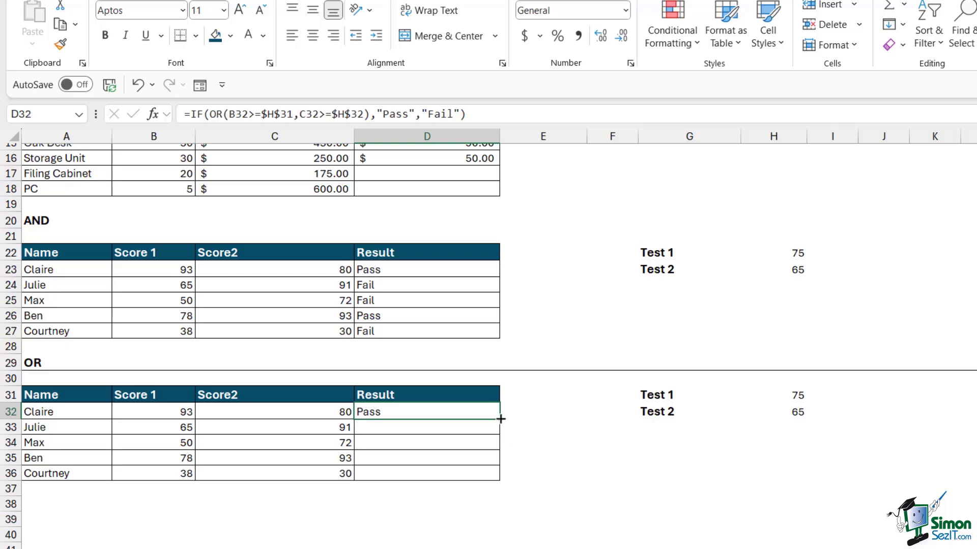
pyautogui.doubleClick(500, 419)
# - Verify the OR results: only Courtney, with scores 38 and 30, shows Fail
pyautogui.click(558, 452)
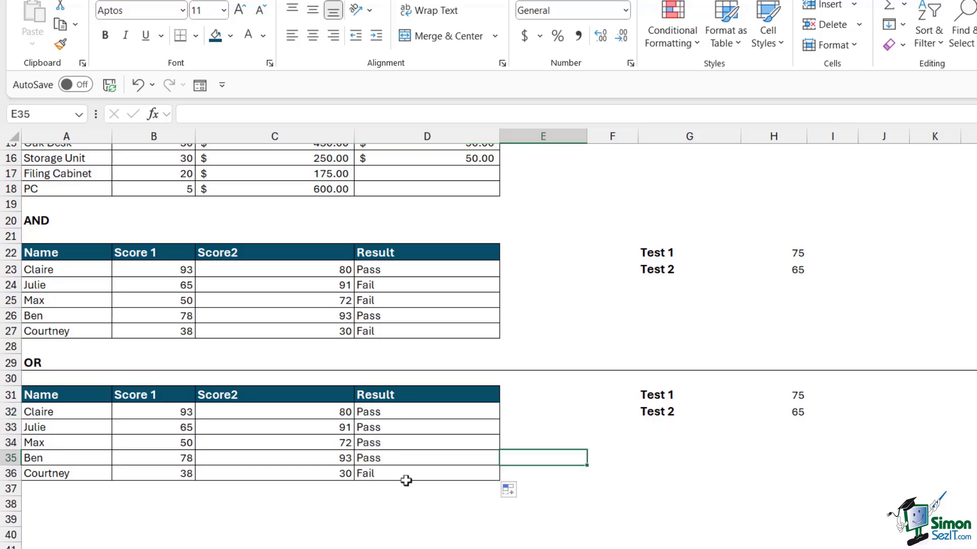
pyautogui.click(326, 429)
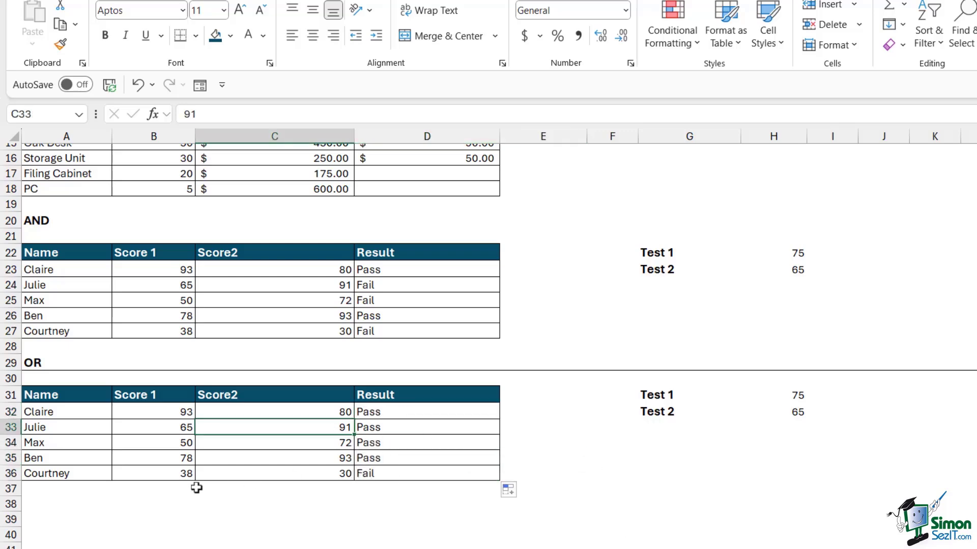
pyautogui.moveTo(148, 476); pyautogui.dragTo(419, 473)
pyautogui.click(274, 473)
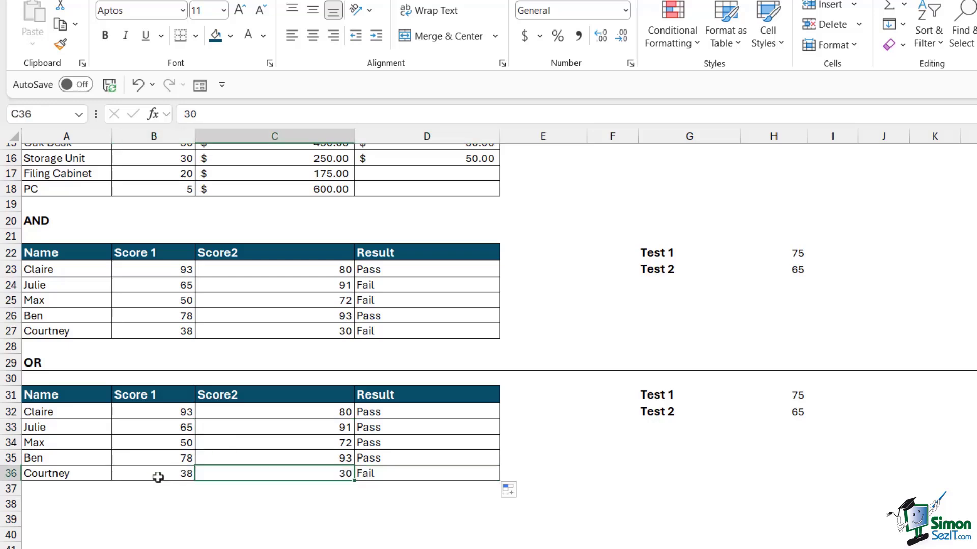
pyautogui.click(157, 475)
pyautogui.click(283, 475)
pyautogui.moveTo(774, 395); pyautogui.dragTo(772, 410)
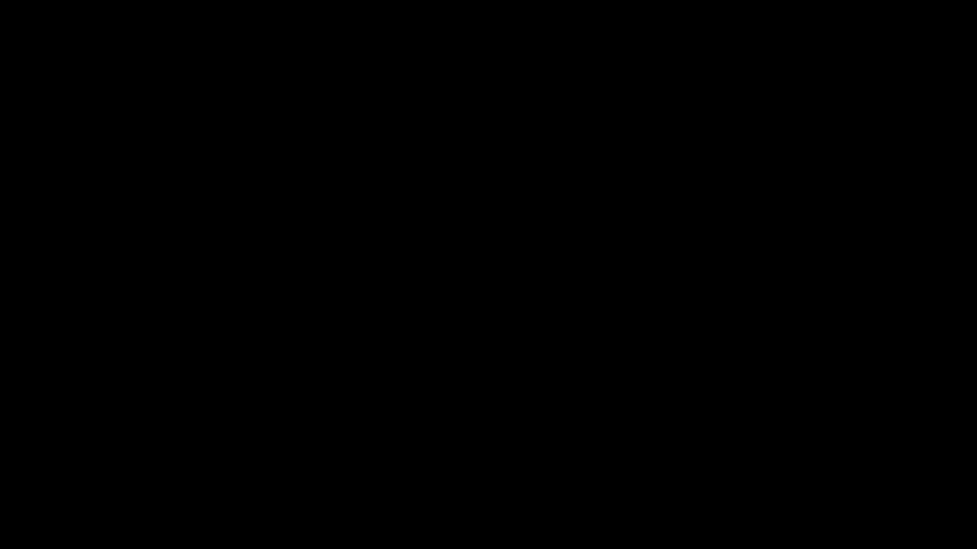